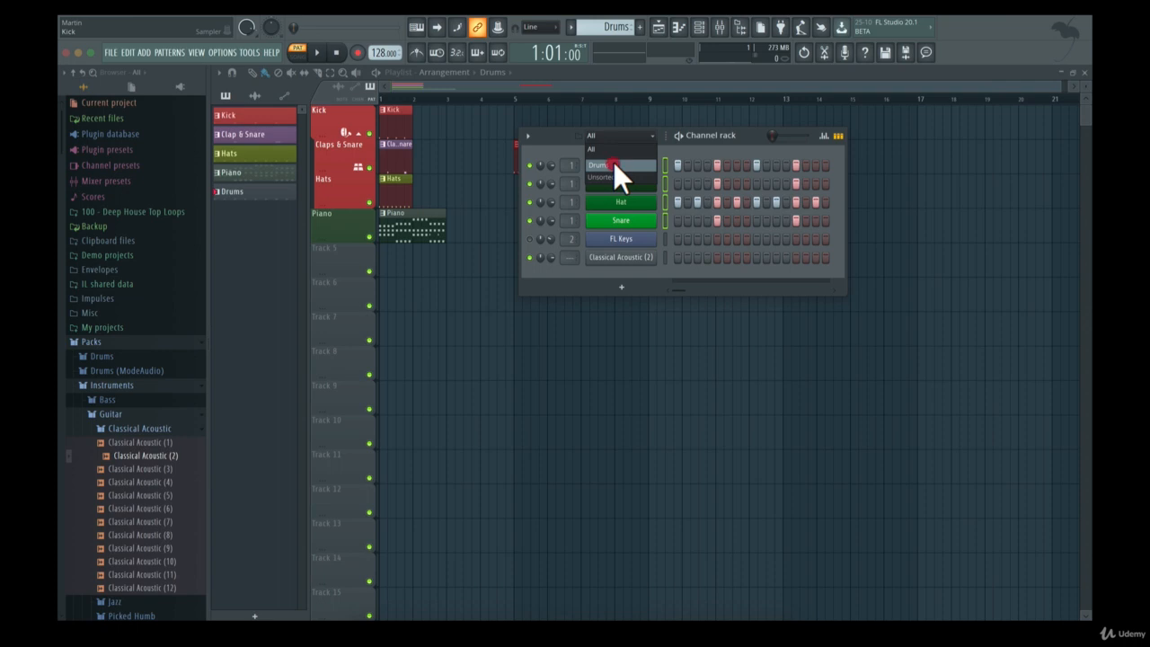
- View only the Drums group in the channel rack, and return the display filter to All
click(613, 164)
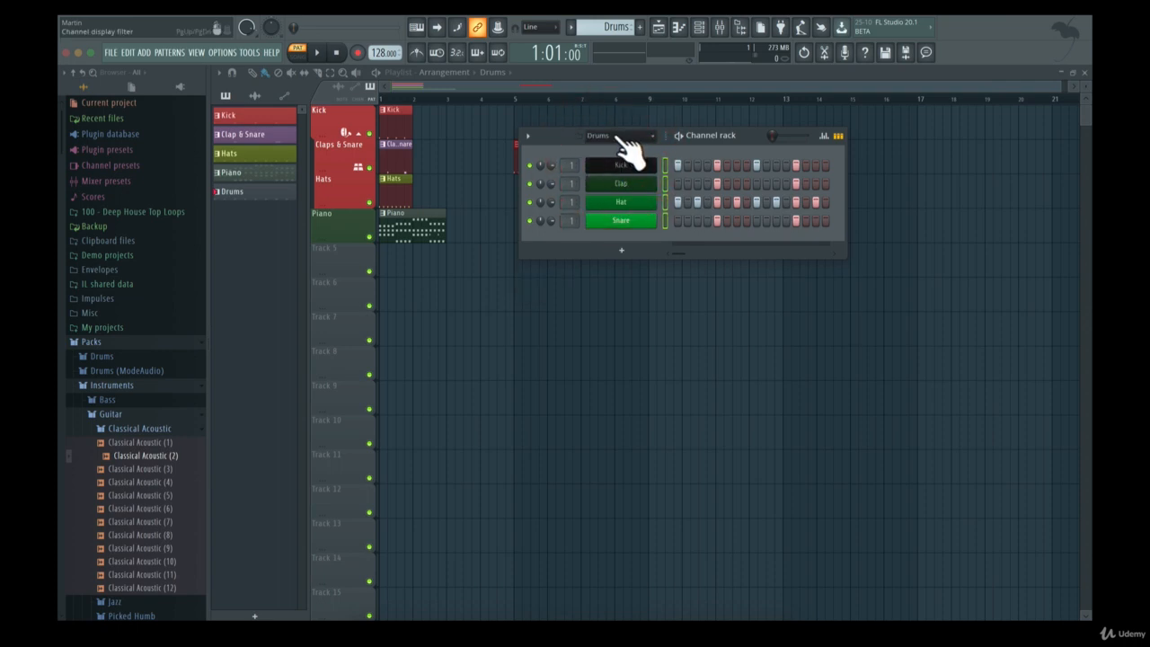
click(614, 136)
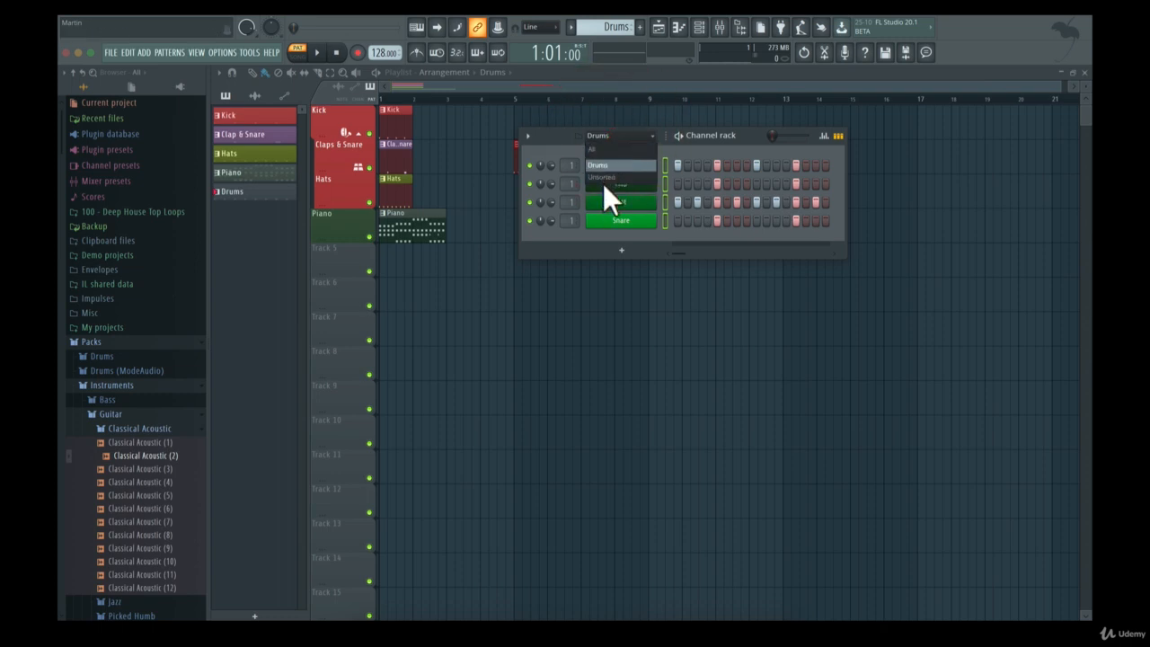
click(598, 146)
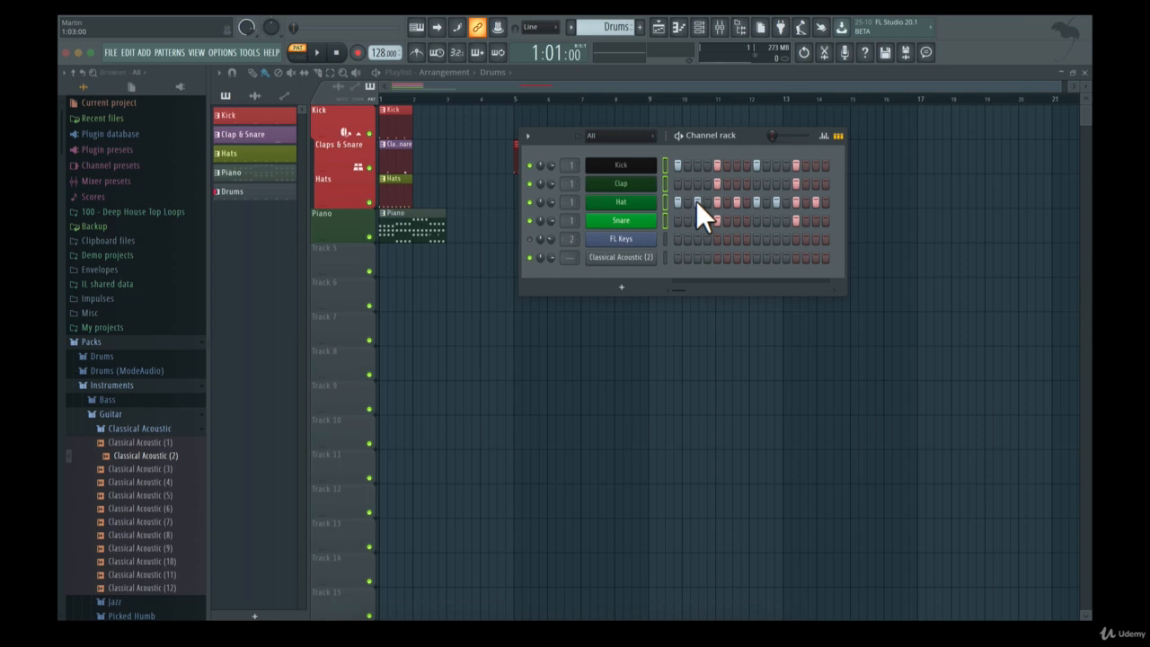
- Move the channel rack clear of bar 5 and delete the stray Drums clip there, keeping the channel filter on All
click(628, 162)
drag(744, 135, 838, 107)
right_click(537, 155)
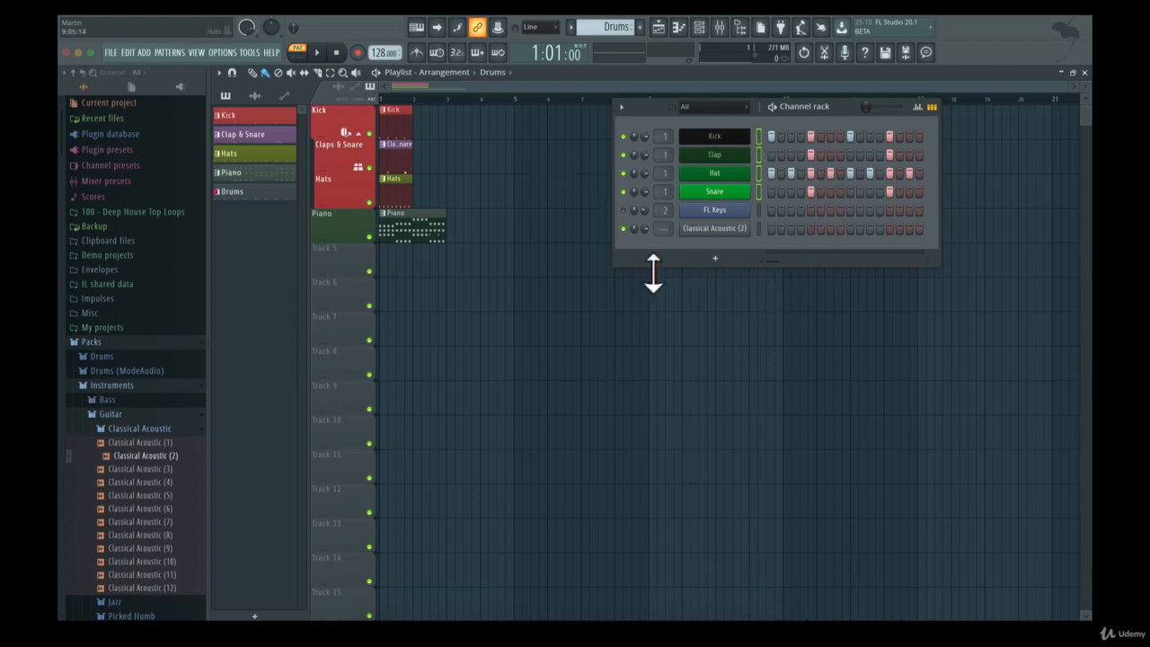
click(697, 107)
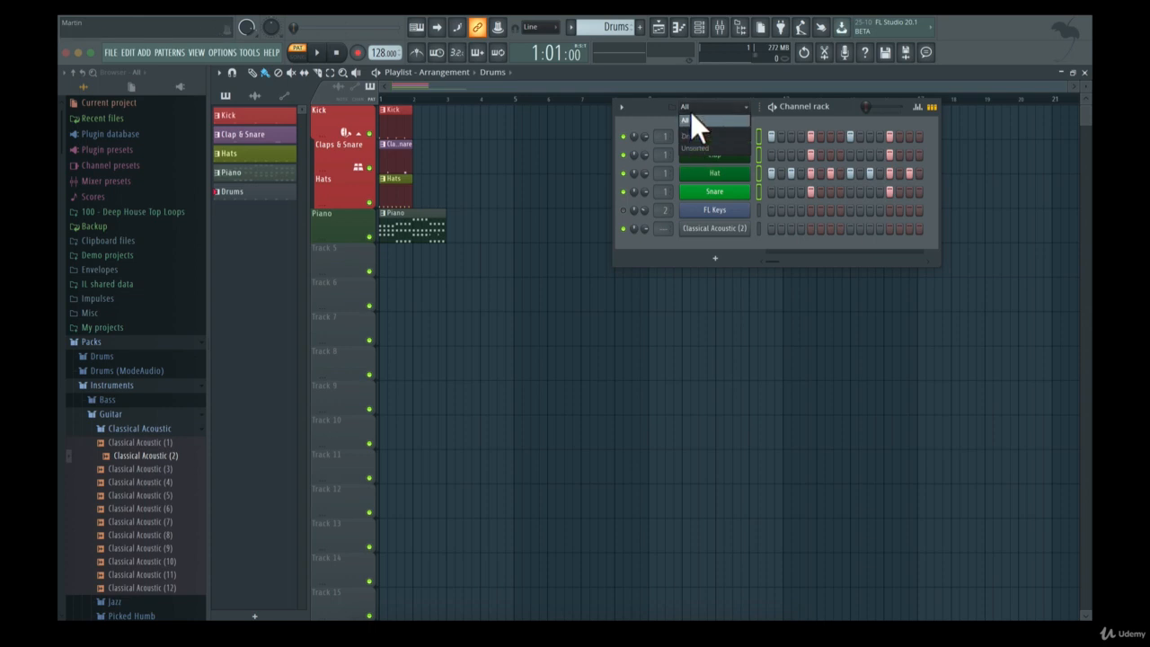
click(689, 117)
- Show the channel rack's graph editor and view the step velocities of the Hat channel
click(917, 107)
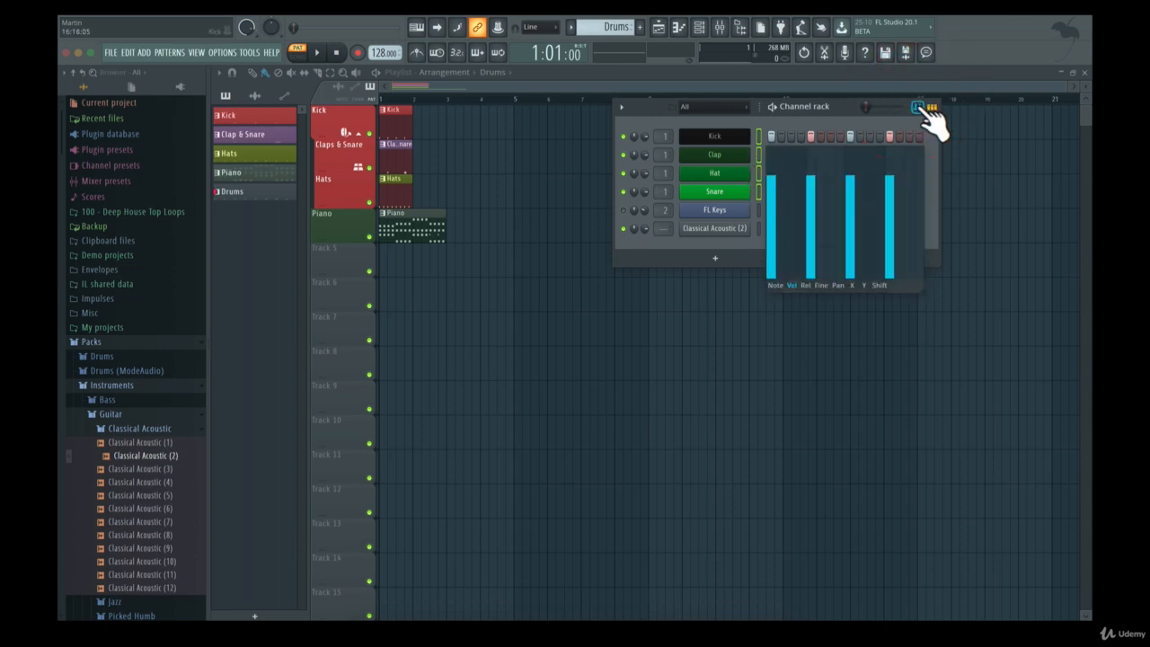
click(817, 115)
click(756, 179)
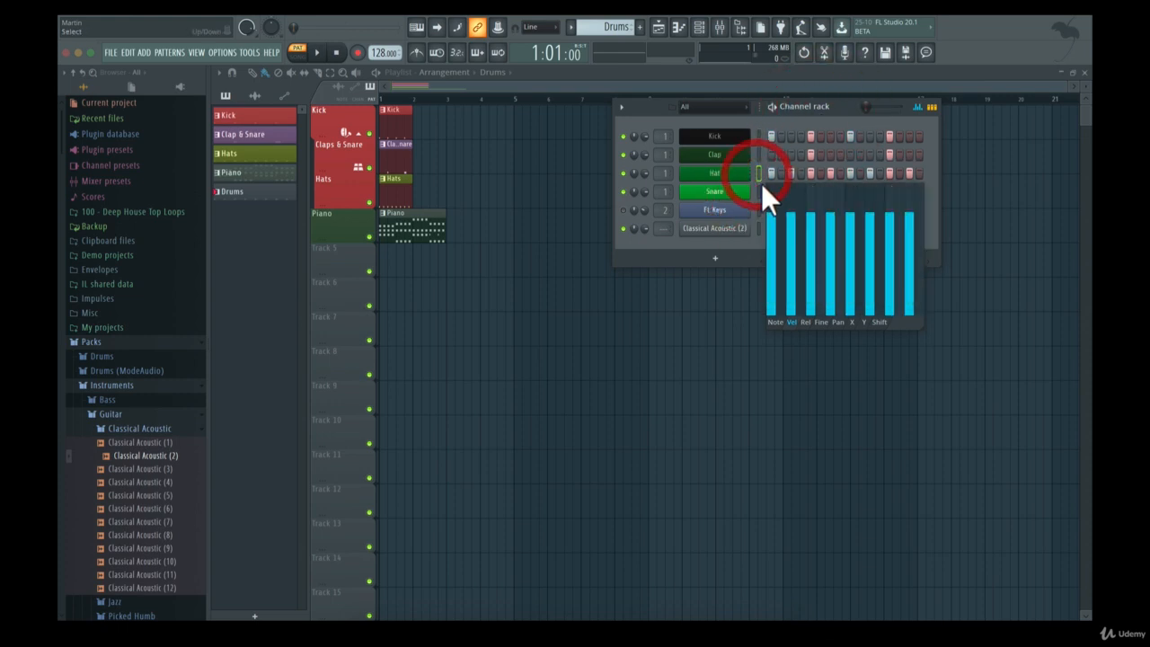
- Add a small Shift amount to both Clap hits in the graph editor and play the pattern
click(757, 152)
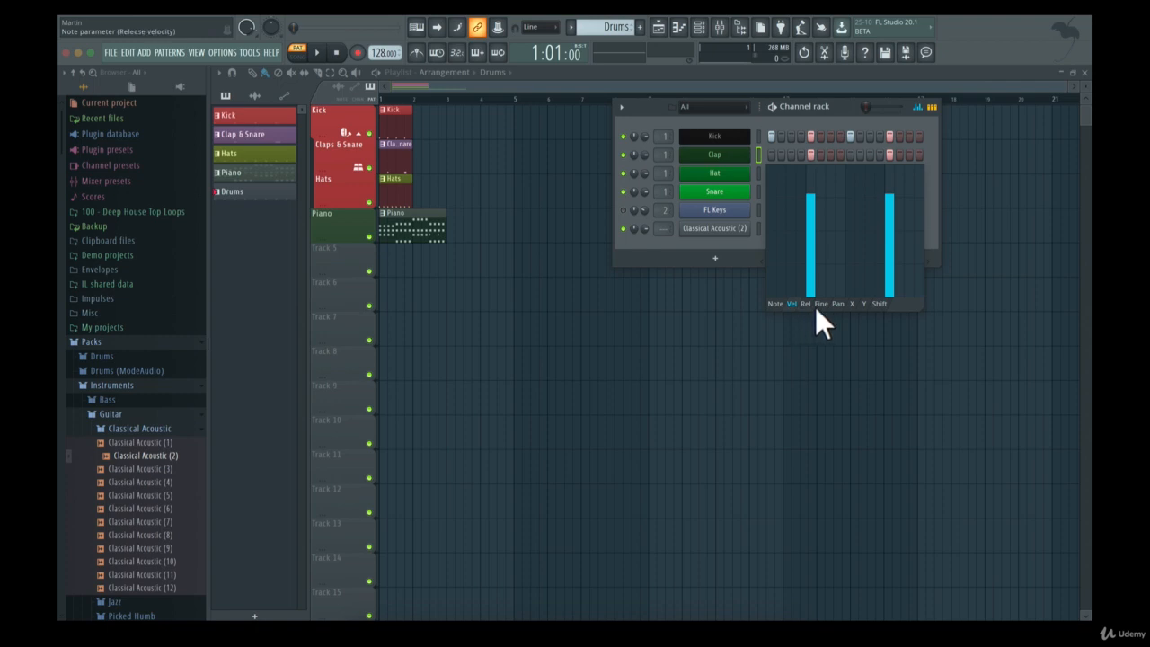
click(877, 303)
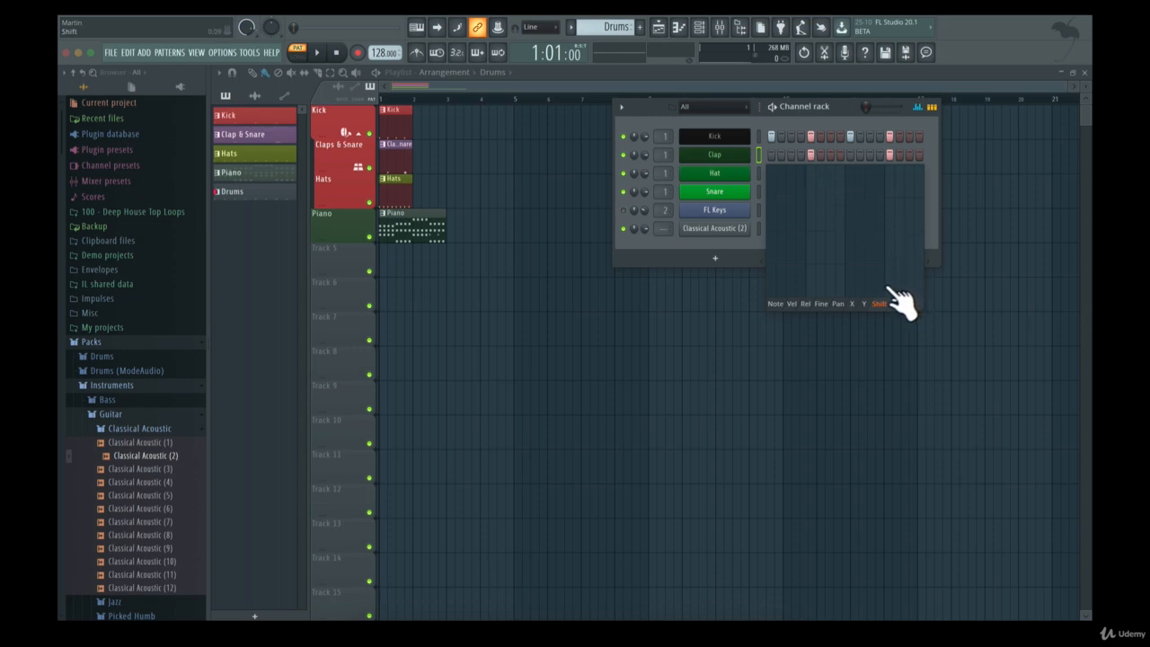
click(811, 282)
click(893, 280)
key(space)
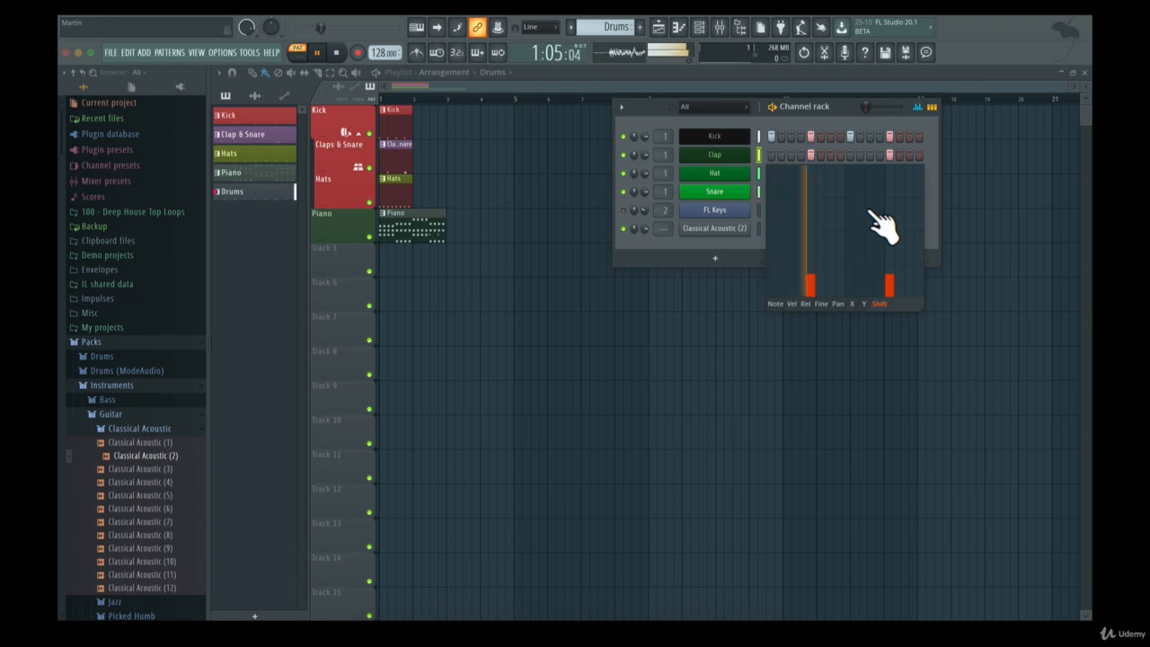
- Try a much larger Shift amount on the first Clap hit
drag(813, 278, 821, 214)
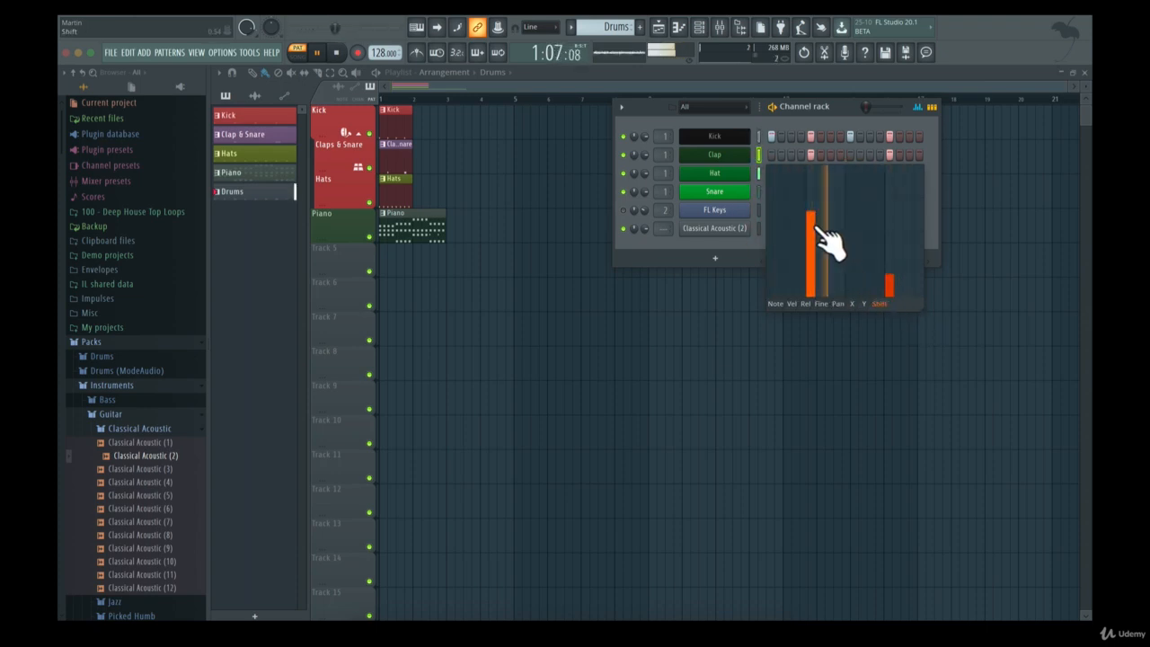
key(space)
mouse_move(814, 209)
mouse_down()
mouse_move(814, 165)
mouse_move(814, 194)
mouse_up()
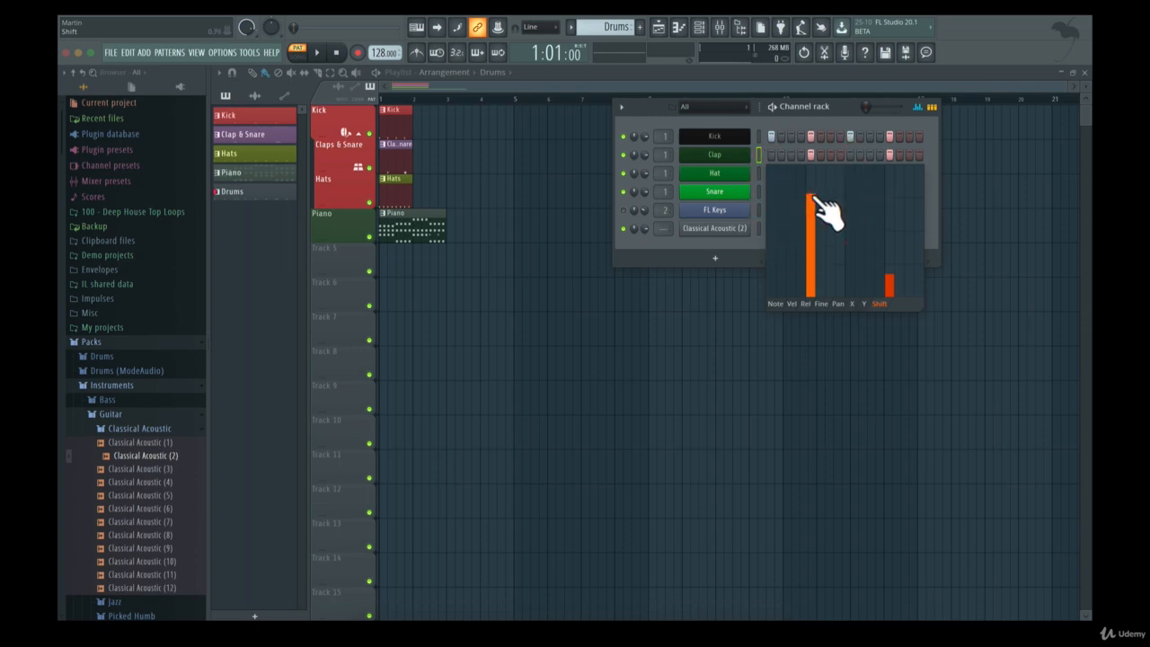
- Play the pattern and lower the Shift of both Clap hits, leaving only a slight delay on the first
key(space)
drag(816, 215, 807, 287)
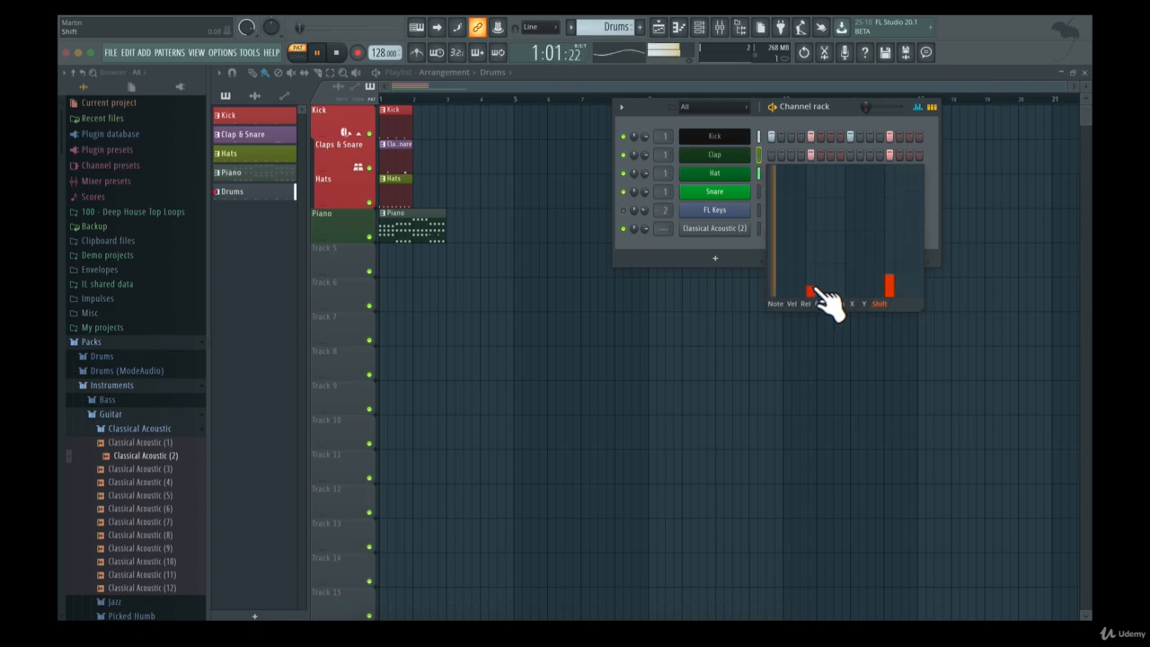
drag(890, 275, 889, 281)
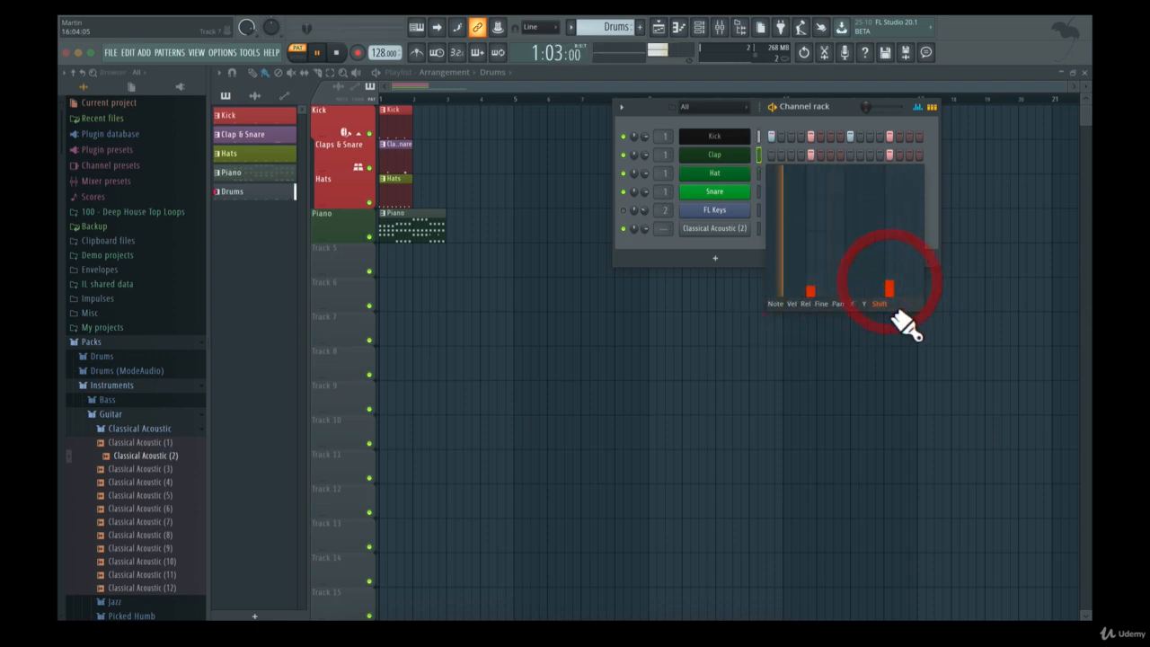
- Switch the graph editor to velocity and lower the first, third, fifth, seventh and eighth Hat hits to varied levels
click(792, 304)
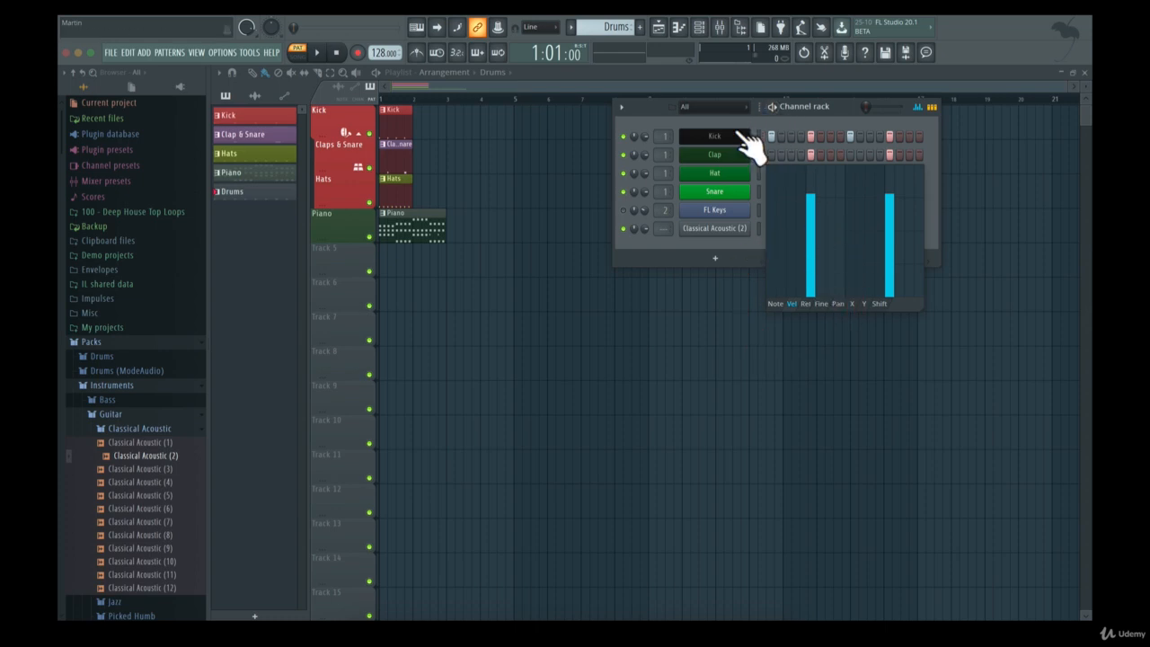
click(758, 172)
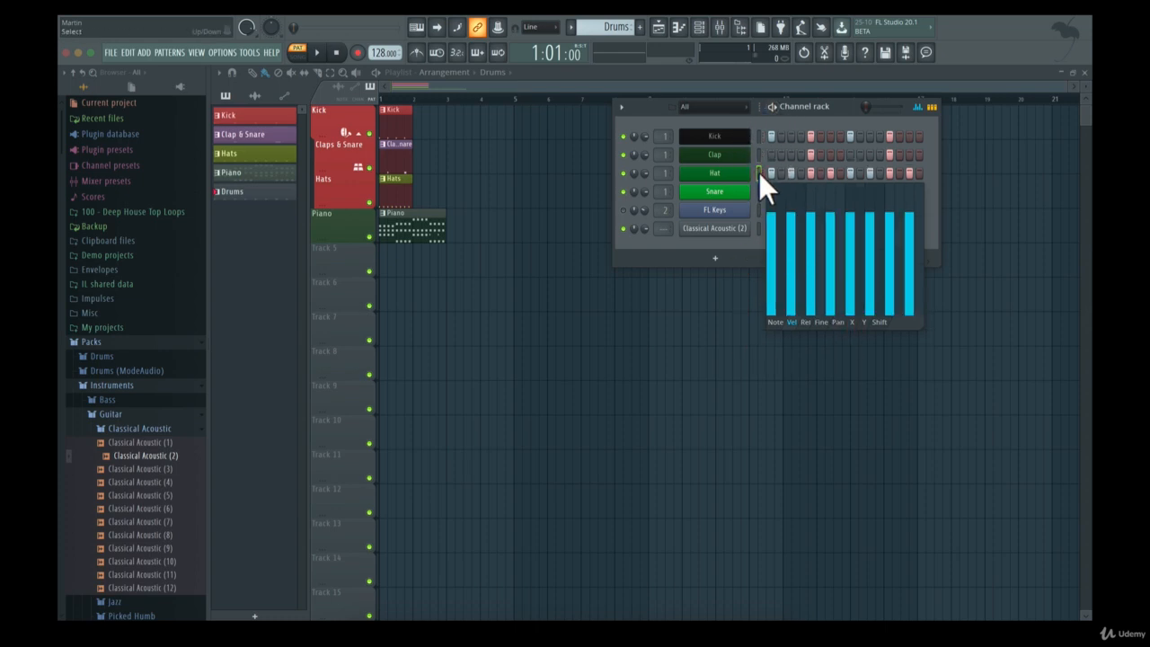
click(772, 267)
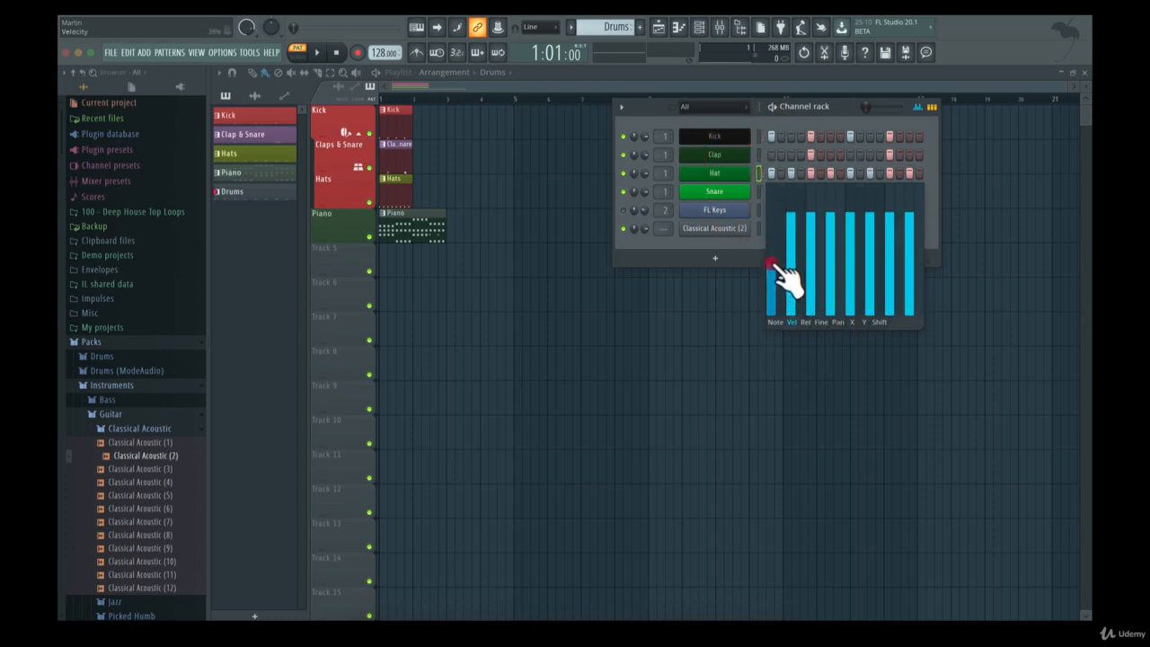
drag(774, 266, 774, 250)
click(810, 253)
click(848, 253)
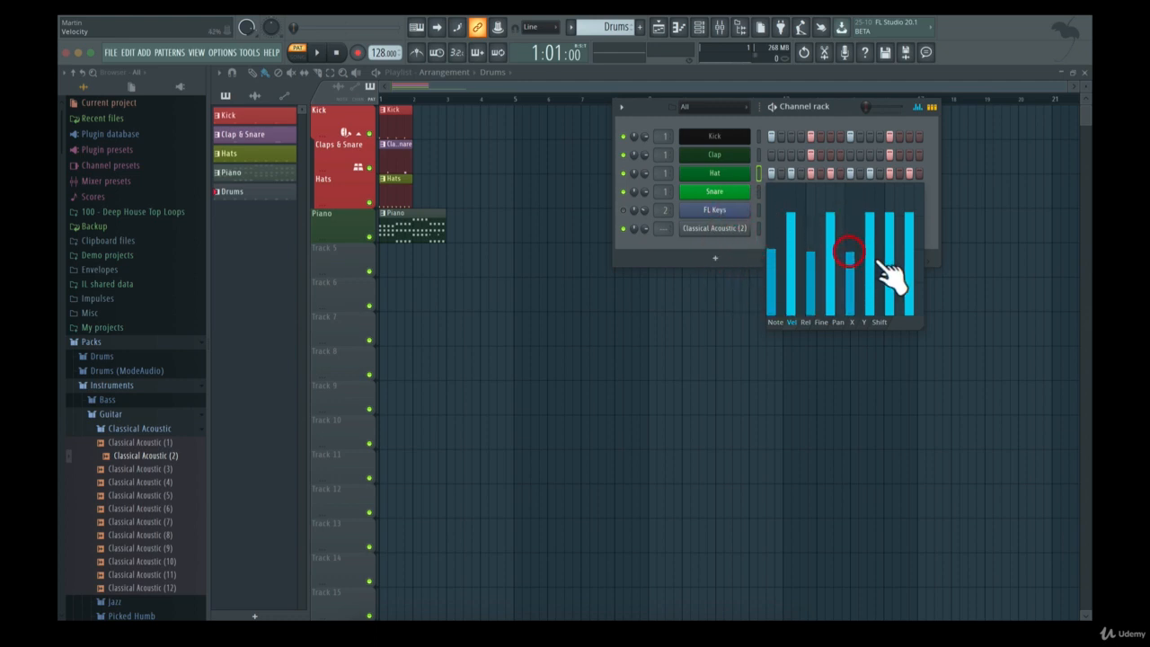
click(887, 277)
click(909, 245)
click(810, 233)
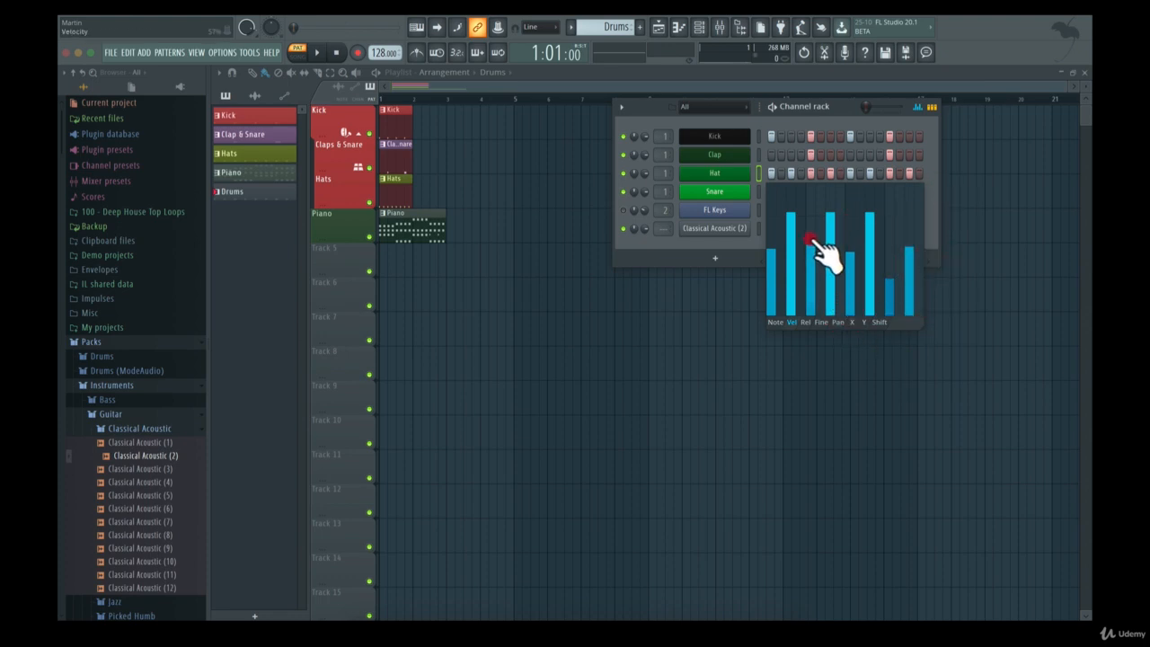
- Refine the Hat velocities during playback into alternating softer and louder hits, and close the graph editor
key(space)
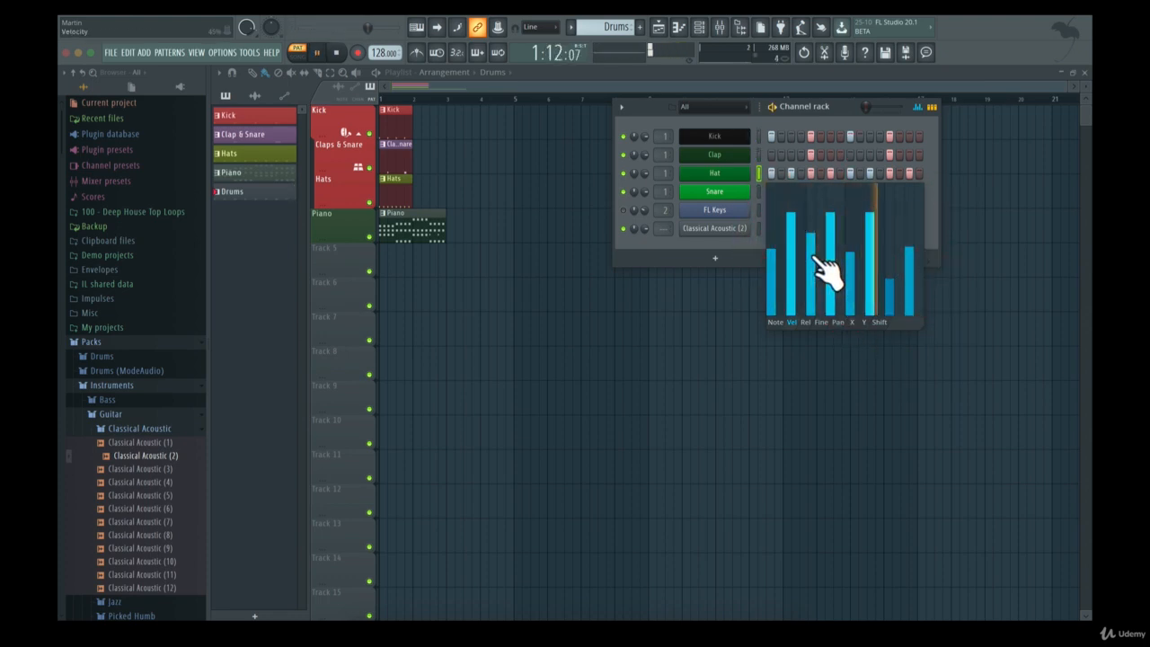
mouse_move(794, 244)
mouse_down()
mouse_move(814, 246)
mouse_move(791, 214)
mouse_move(810, 250)
mouse_up()
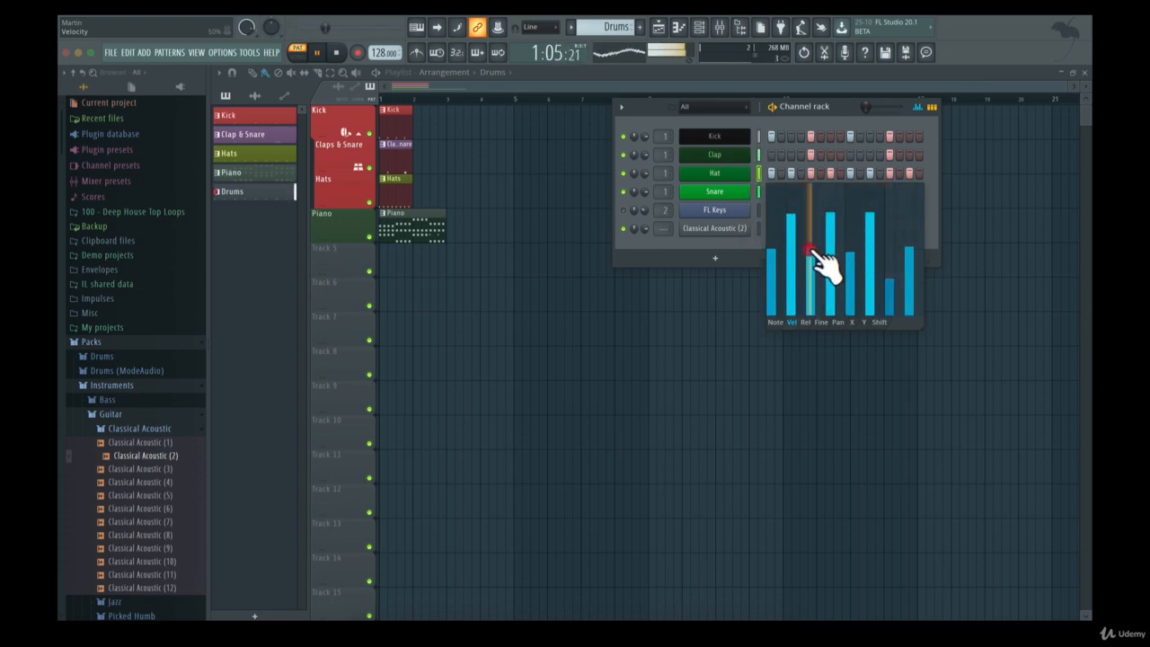
click(890, 251)
click(912, 216)
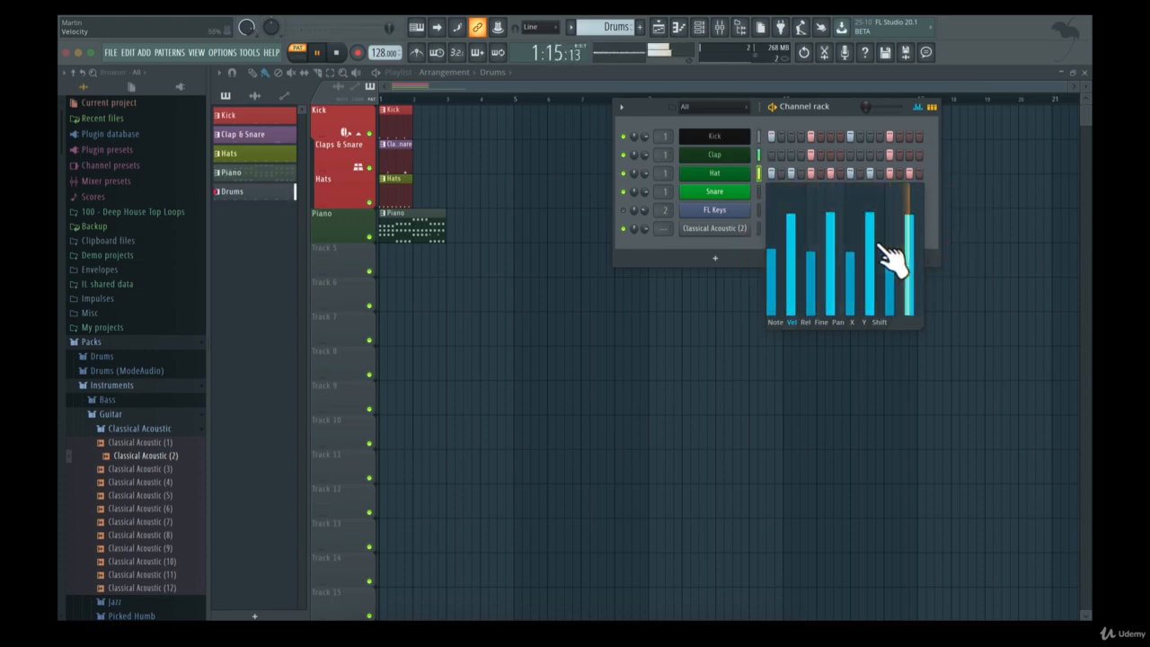
key(space)
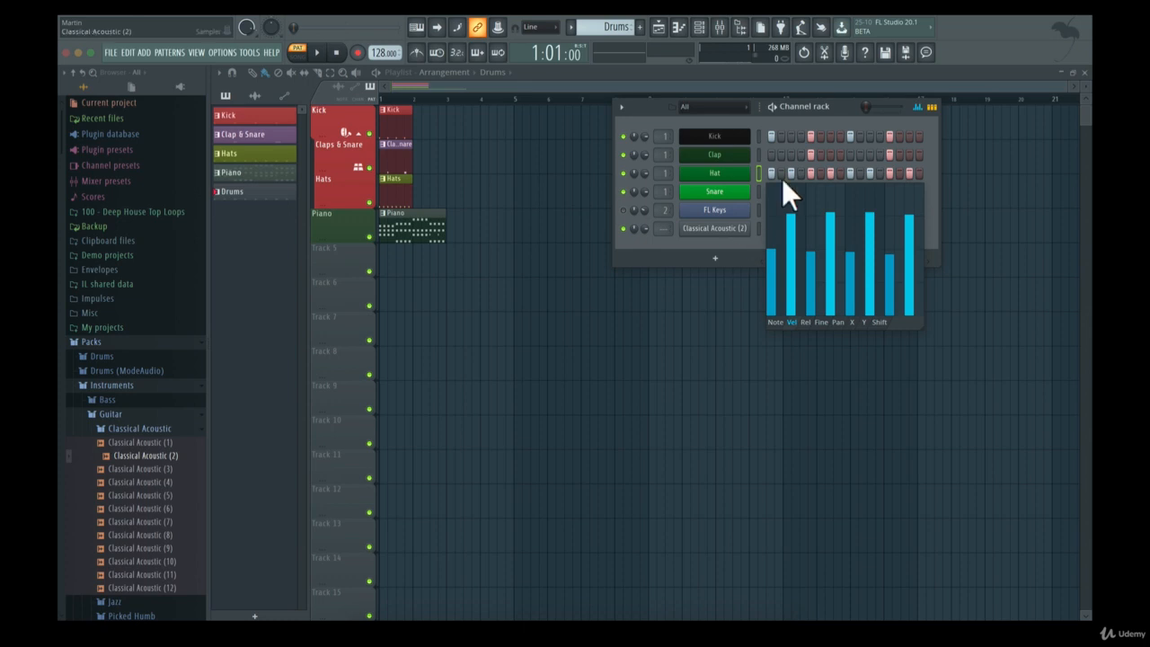
key(g)
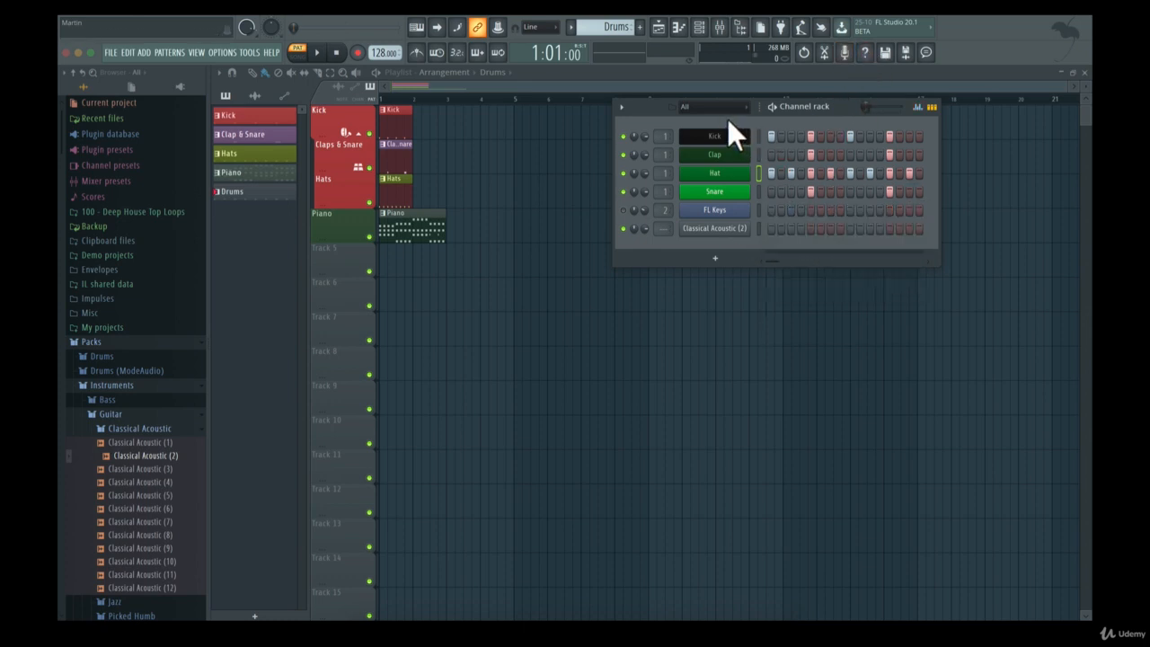
- Zip the Kick, Clap, Hat and Snare channels in the channel rack
click(621, 106)
click(619, 105)
click(757, 191)
click(620, 107)
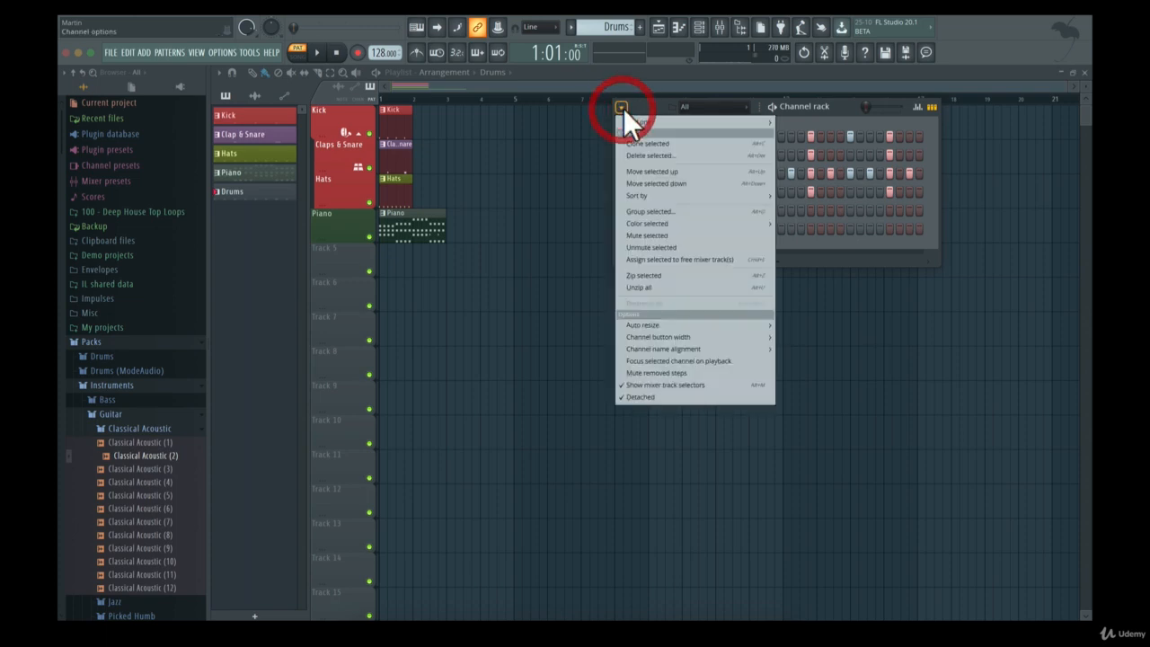
click(644, 276)
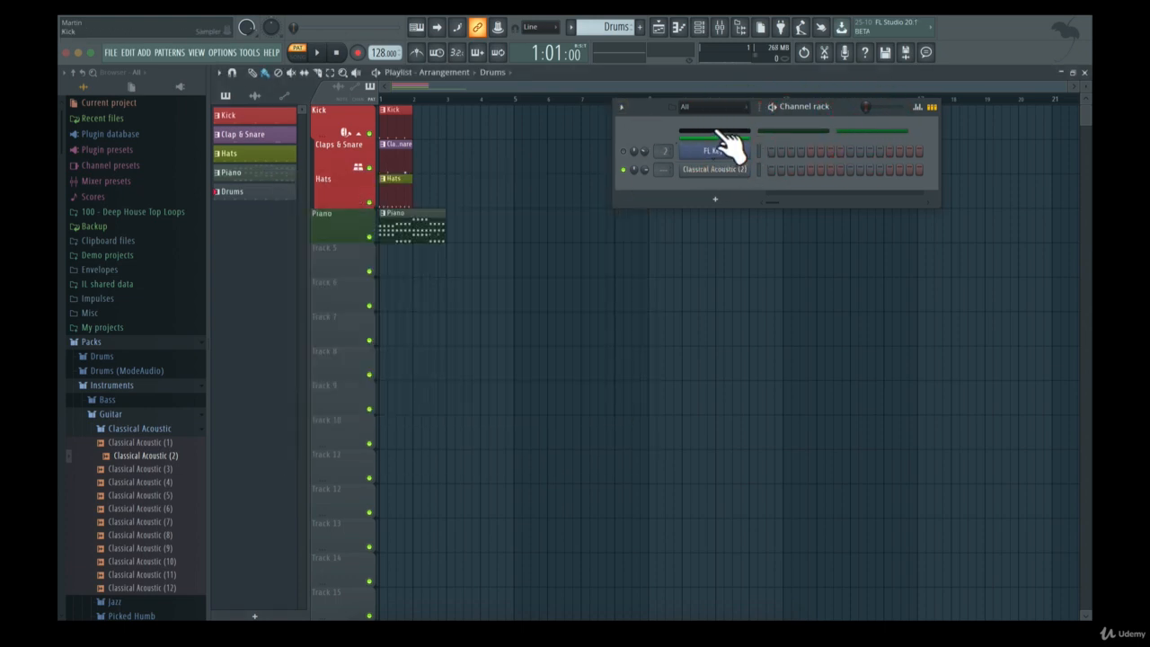
- Unzip the collapsed Kick, Clap, Hat and Snare channels individually
click(717, 132)
click(725, 150)
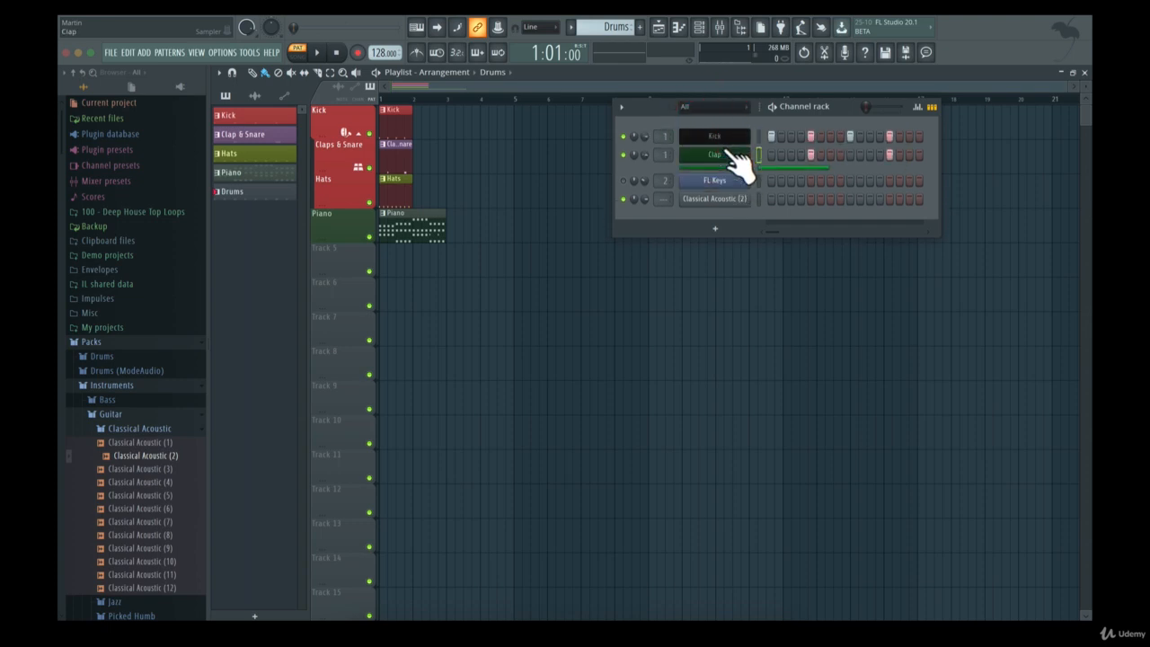
click(775, 165)
click(738, 168)
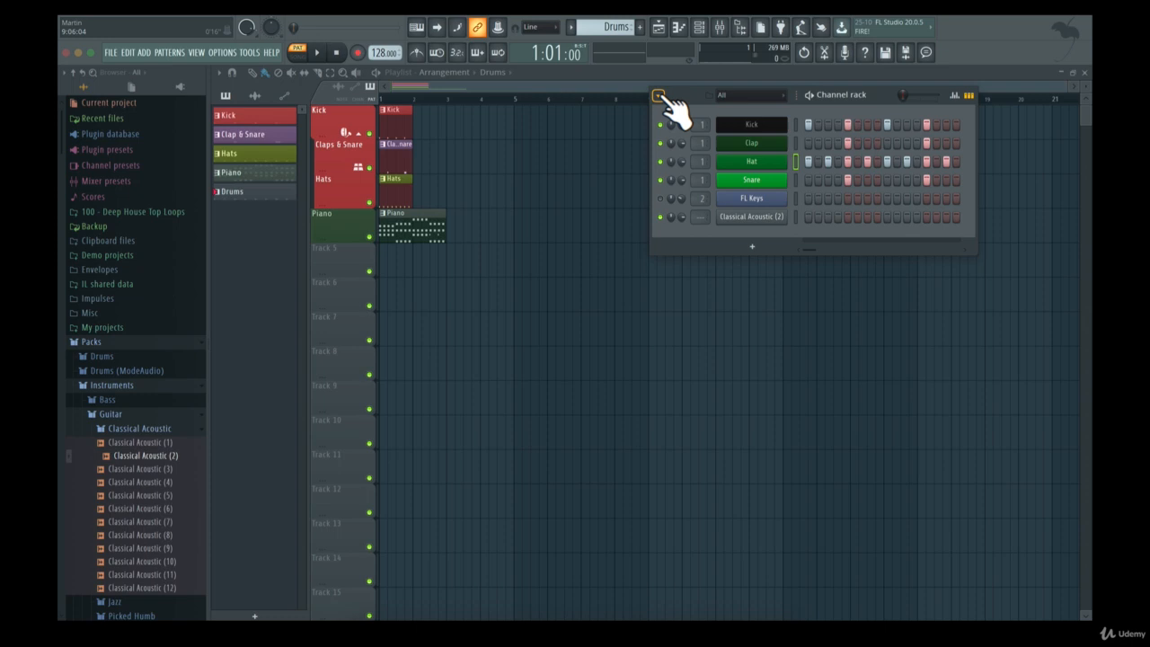
click(658, 95)
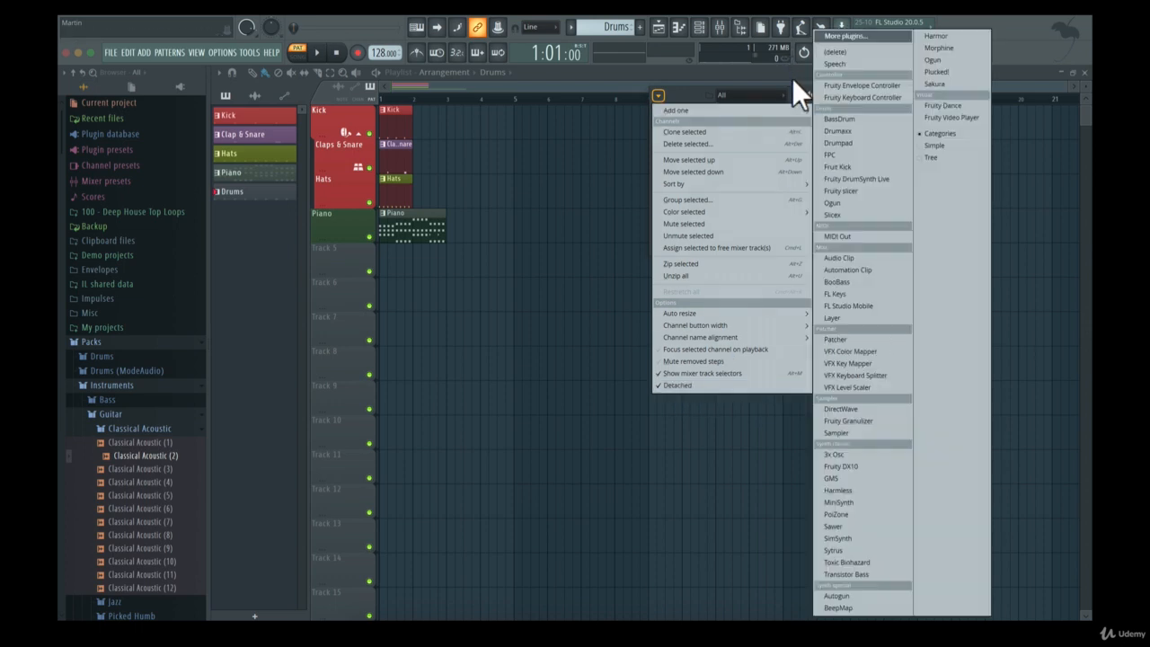
click(790, 84)
click(577, 265)
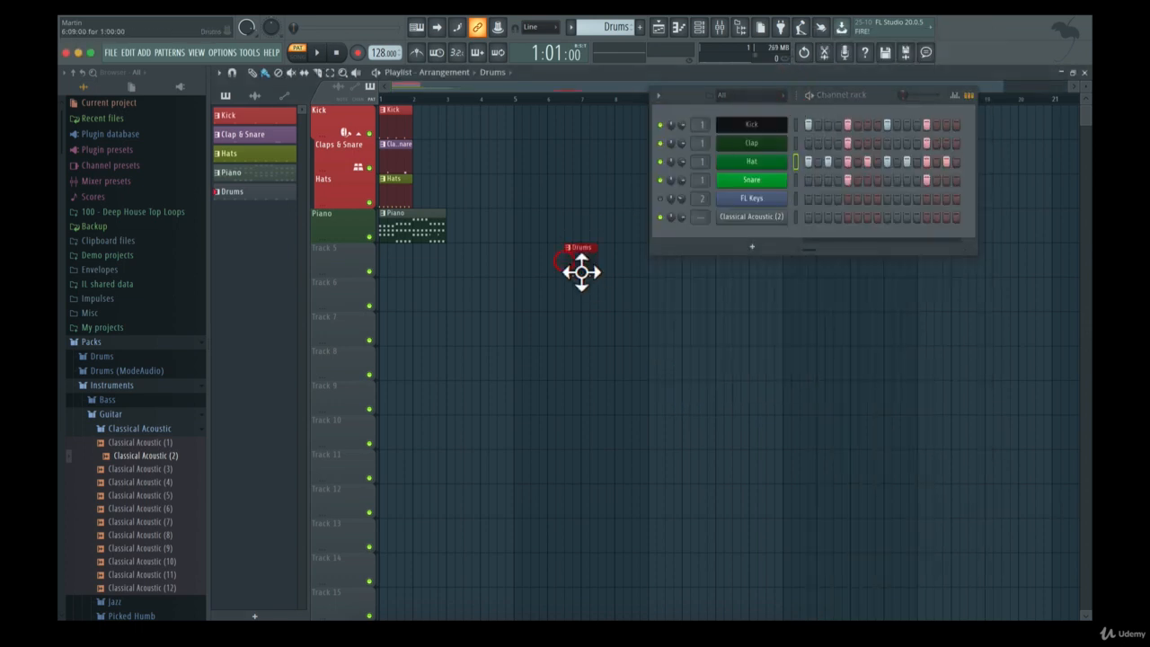
right_click(580, 271)
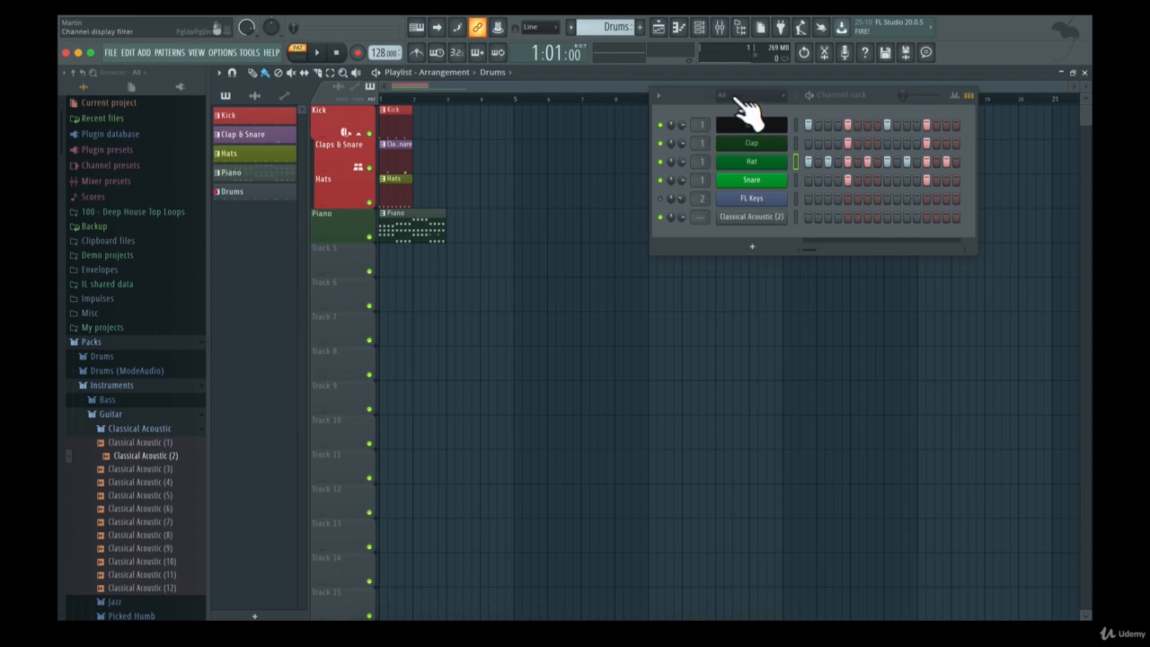
- Move the channel rack below the arranged clips and filter it to the Drums group, closing the Kick channel's settings window
drag(675, 91, 792, 463)
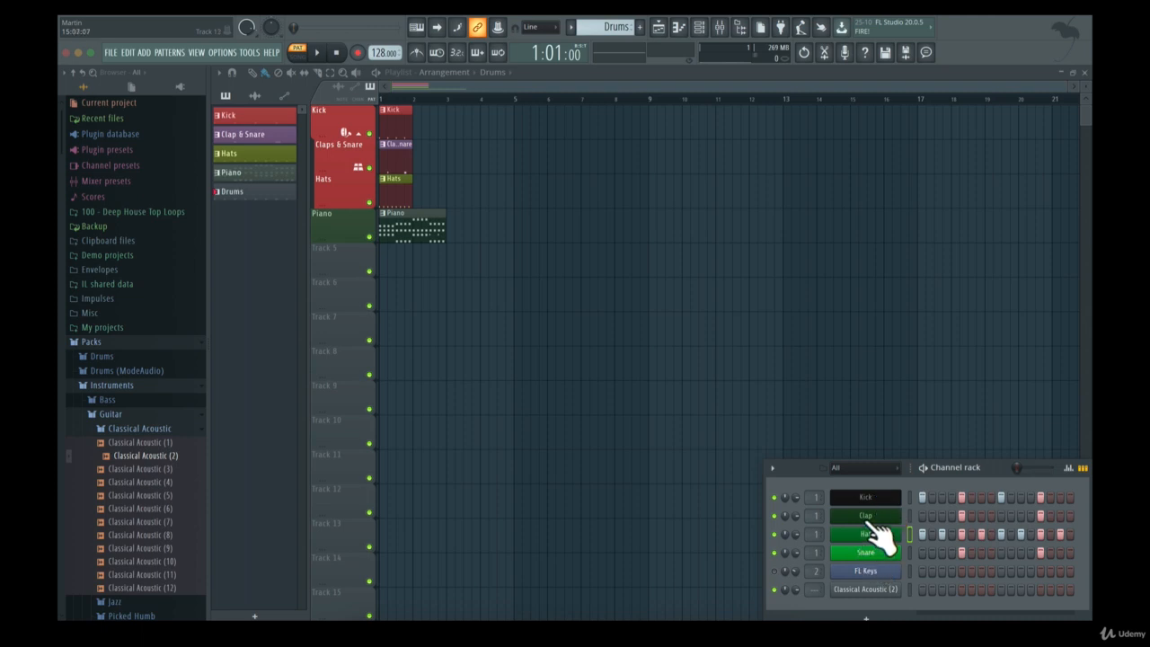
click(858, 468)
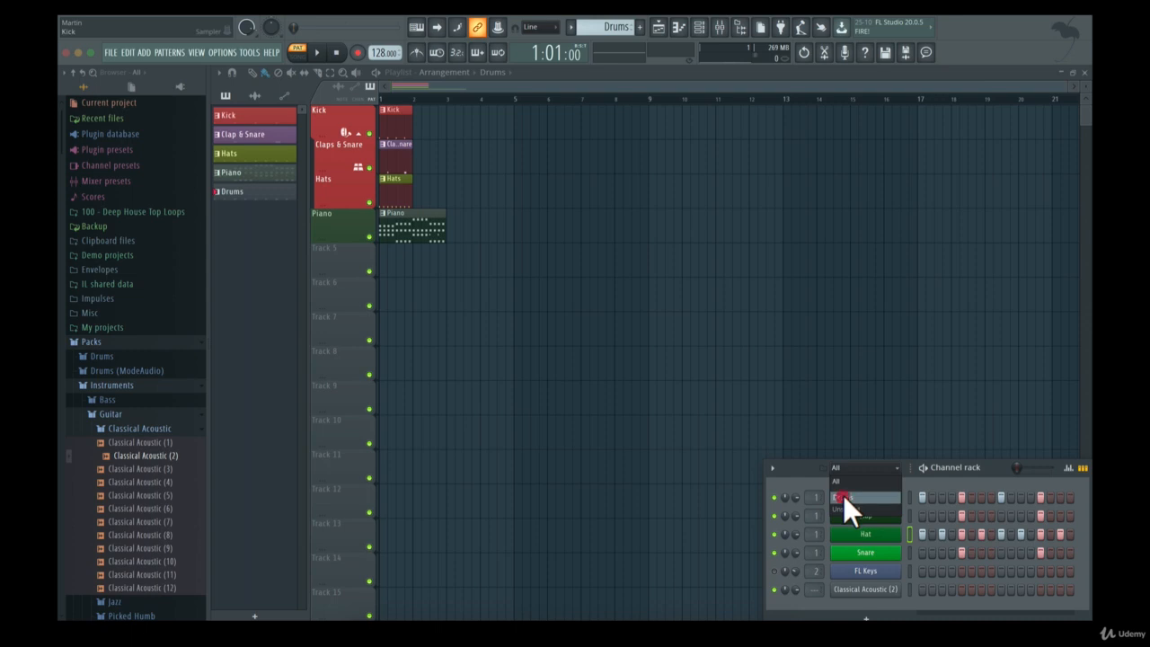
click(842, 497)
click(882, 498)
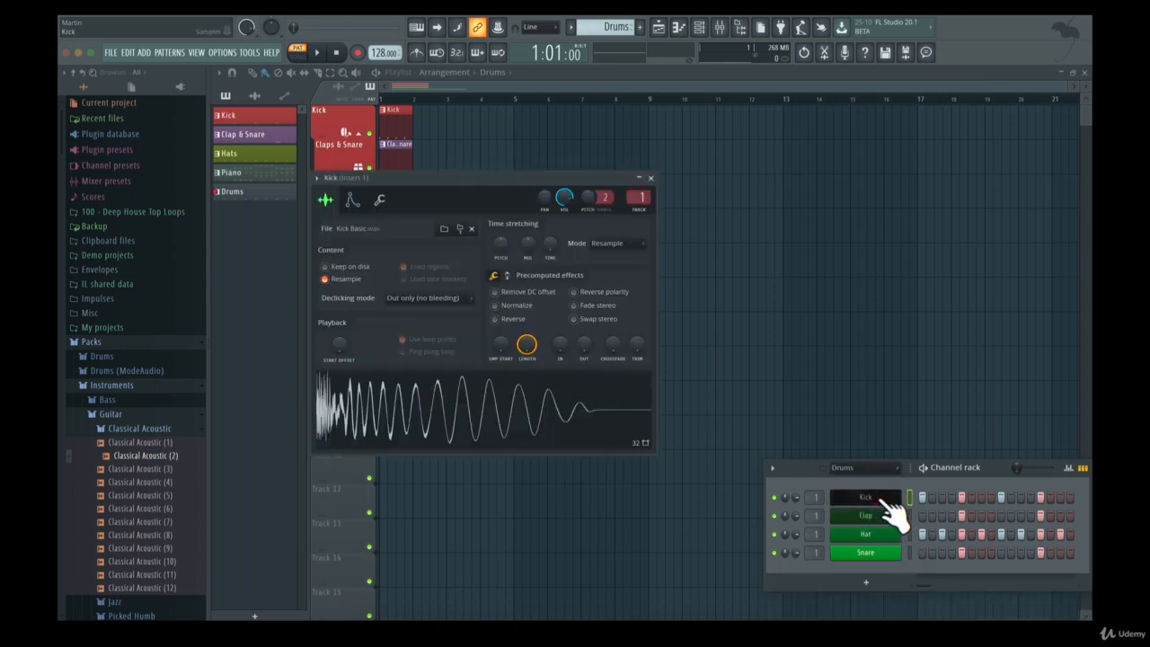
click(650, 178)
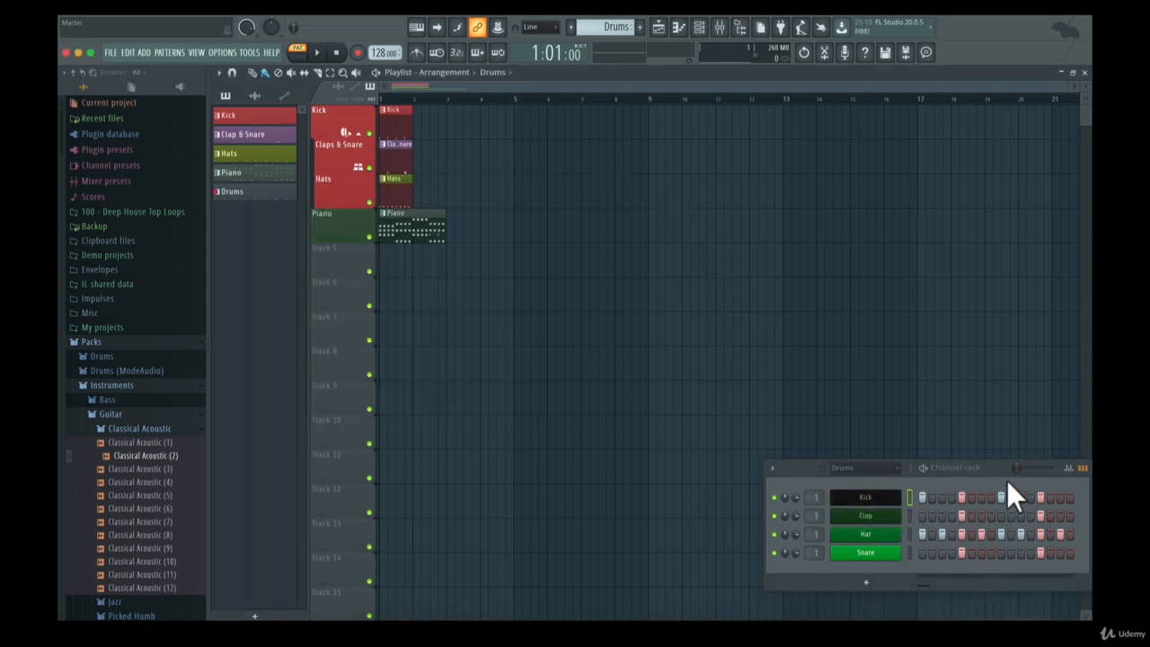
- Switch the channel rack from step buttons to note previews and view the Kick notes in the piano roll
click(1068, 467)
click(1069, 467)
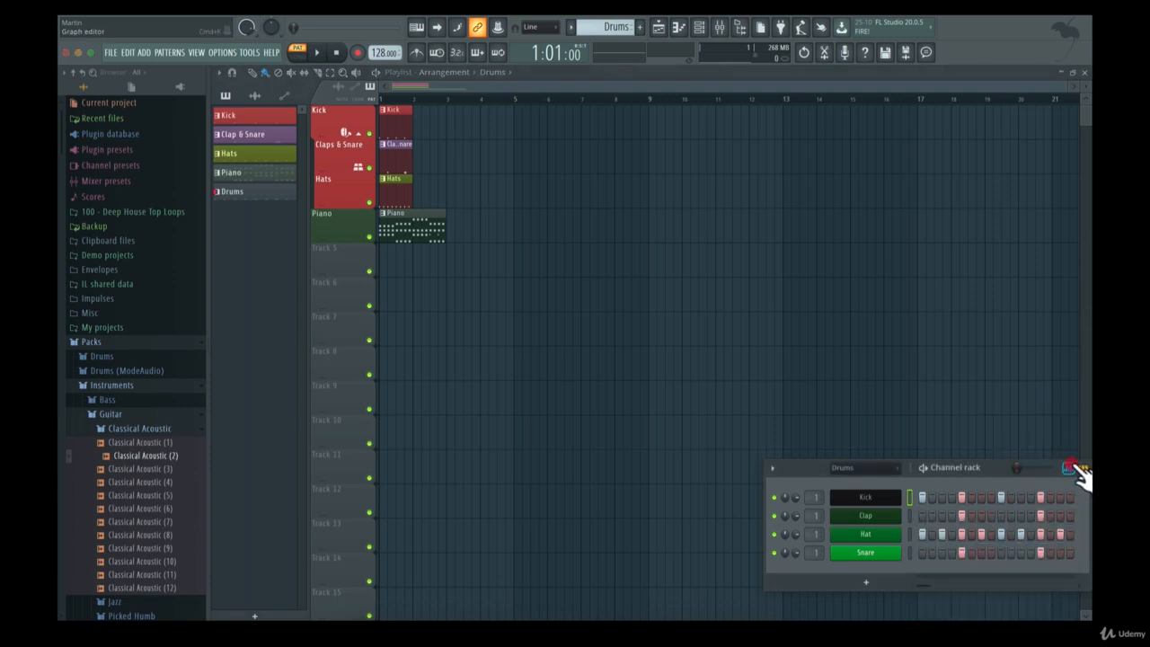
click(1069, 467)
click(1082, 467)
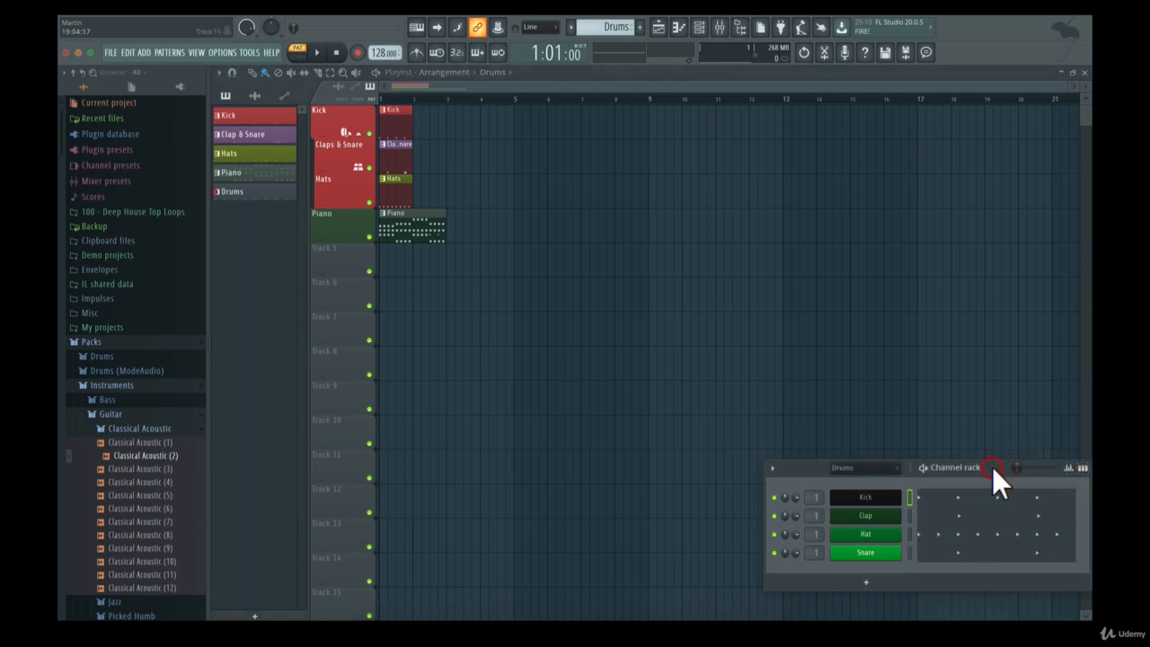
click(986, 499)
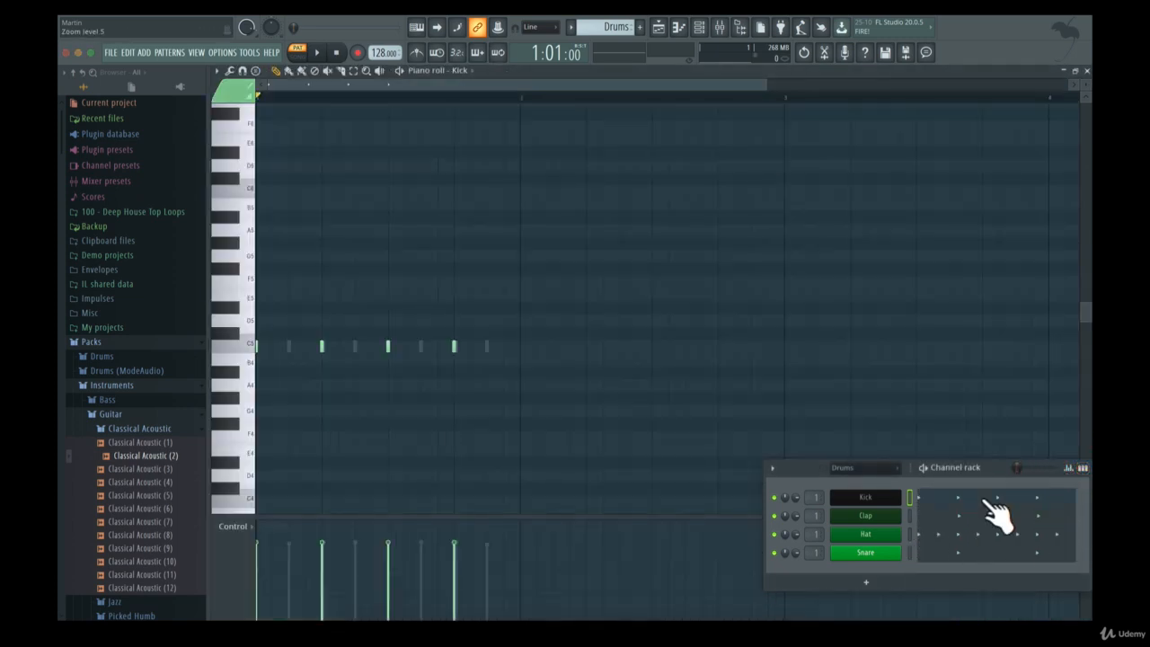
click(986, 499)
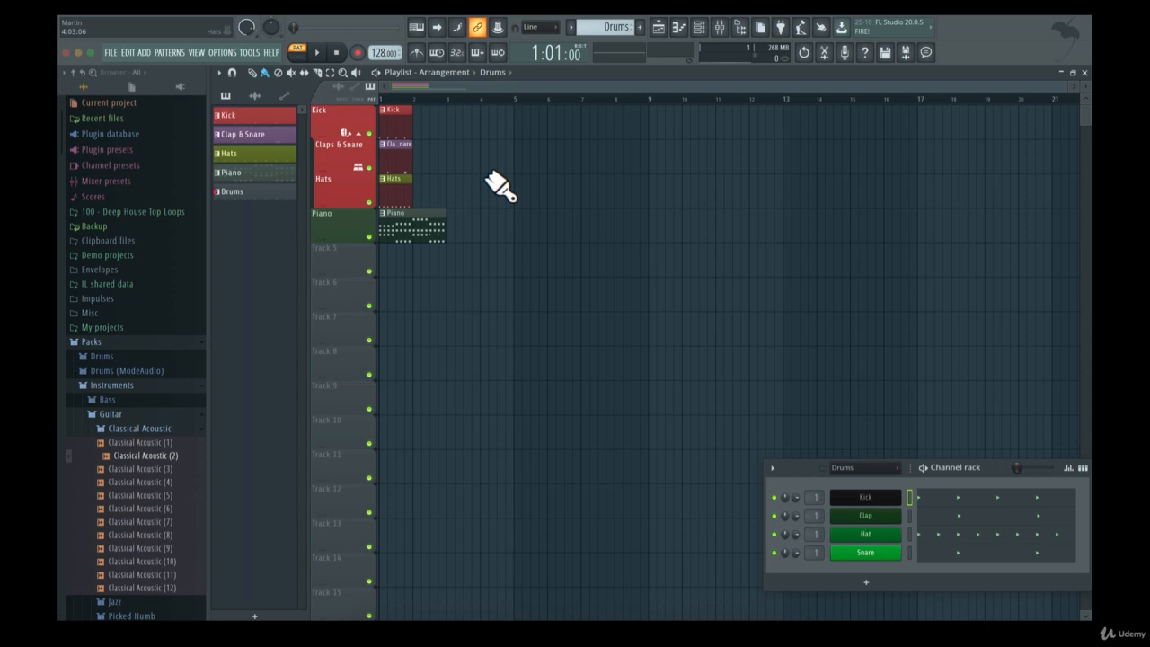
- Open the Kick channel's rename, color and icon editor, accept it as is, and look through the channel options
right_click(885, 495)
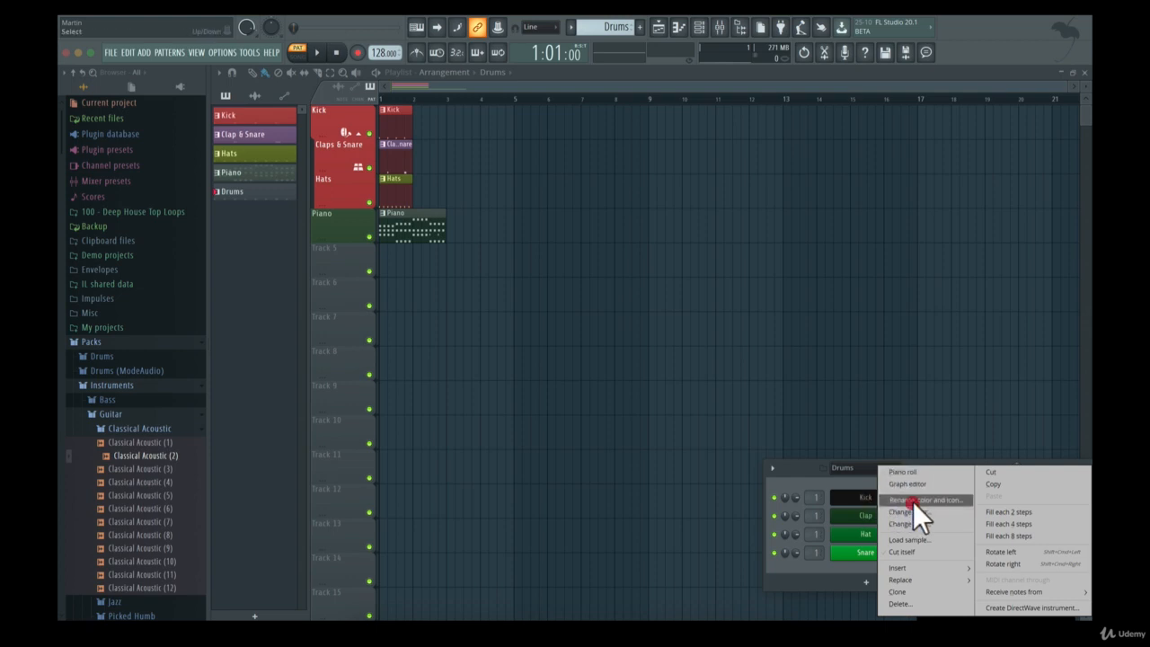
click(913, 499)
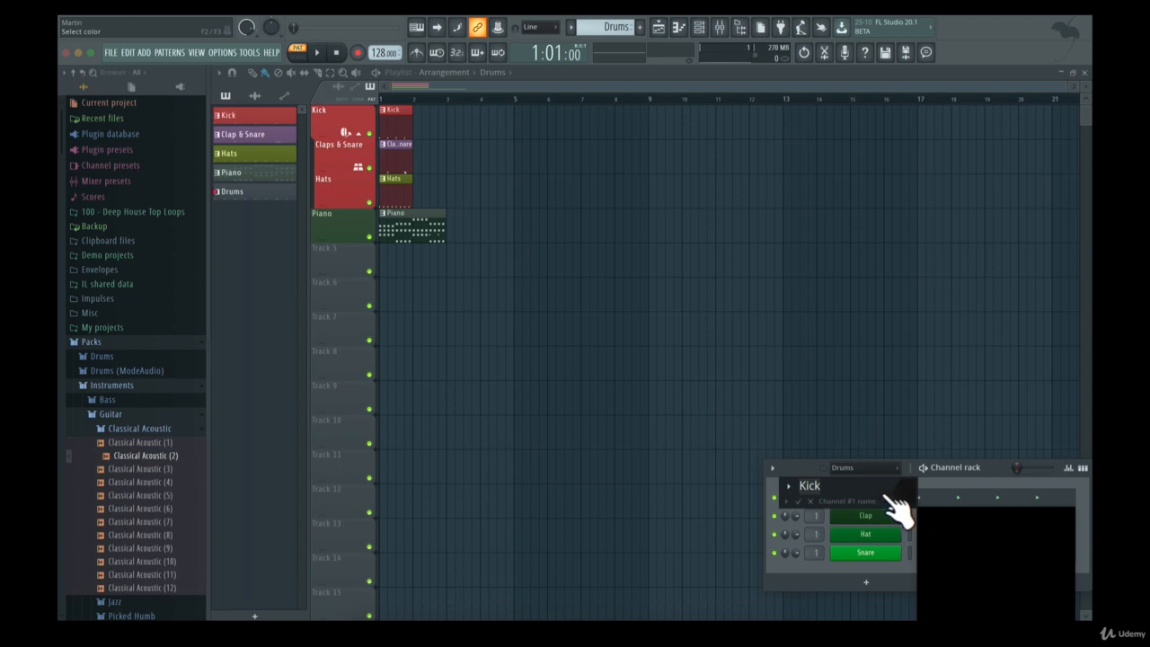
click(798, 501)
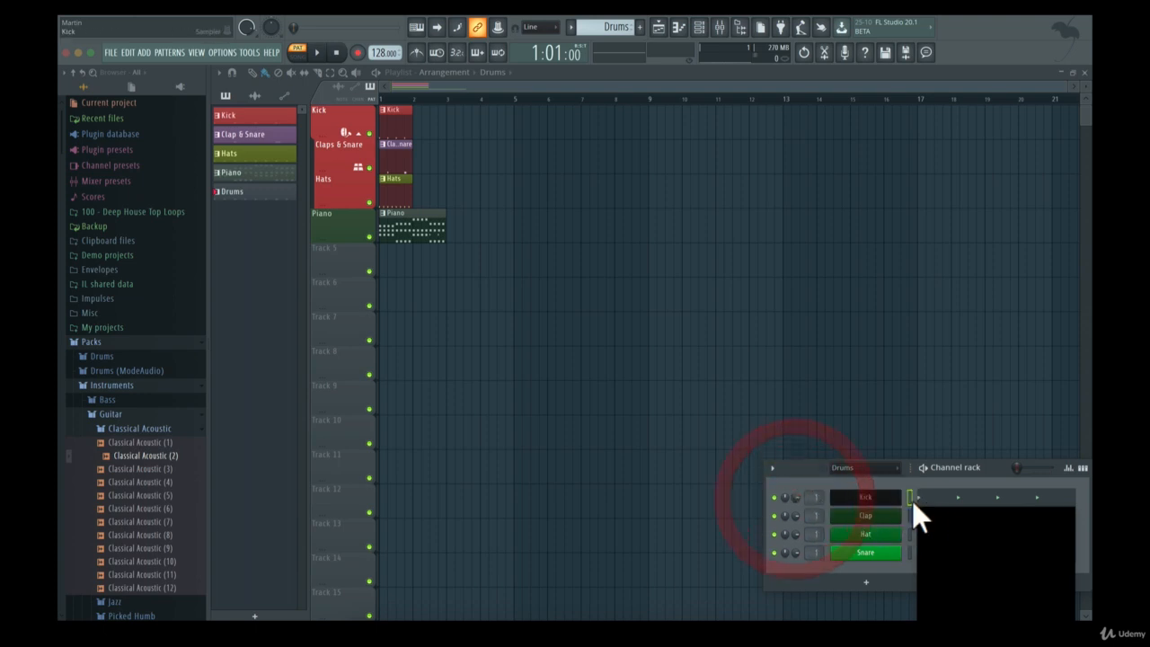
click(772, 468)
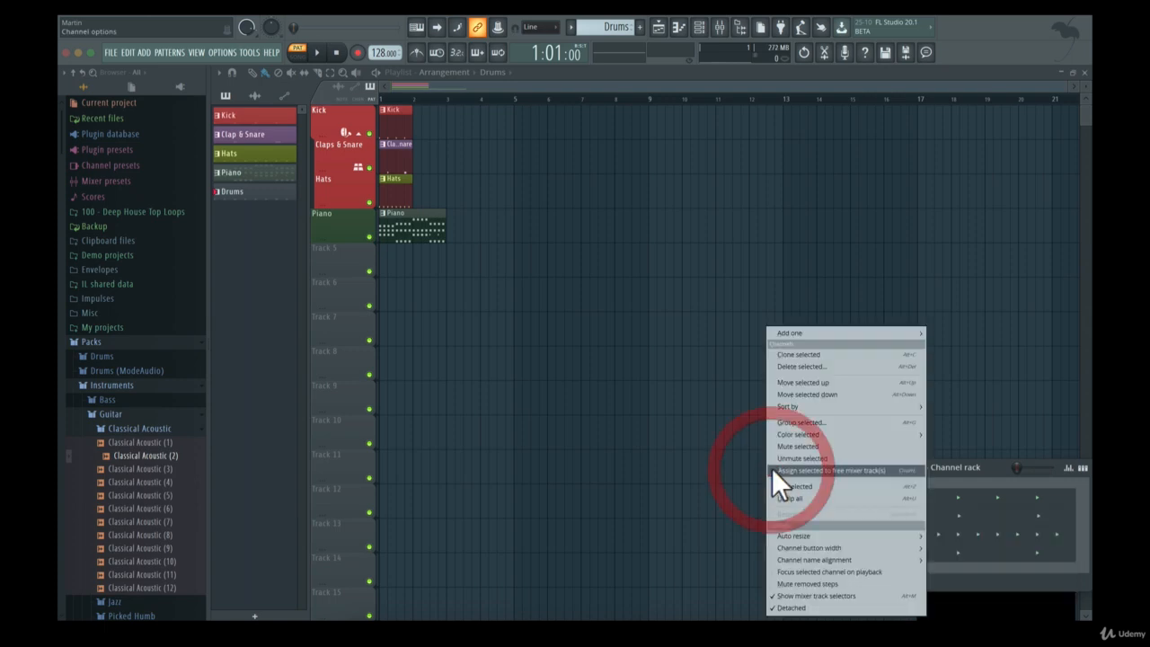
click(981, 489)
- Assign the drum kit icon to the Kick channel
right_click(862, 496)
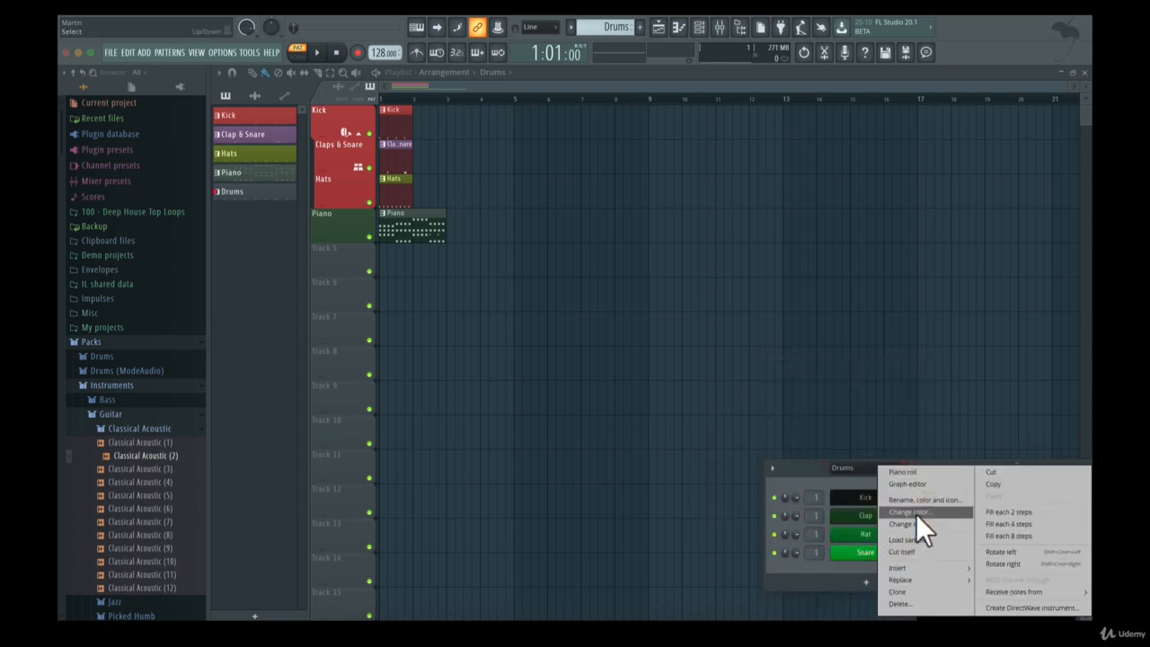
click(914, 520)
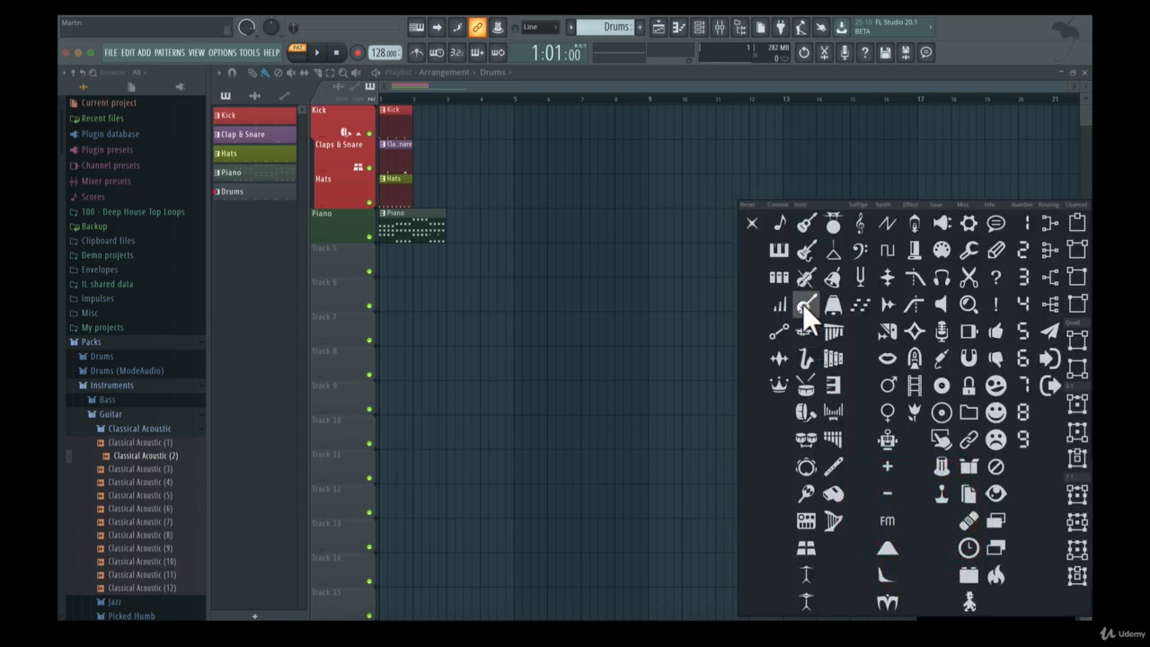
click(839, 224)
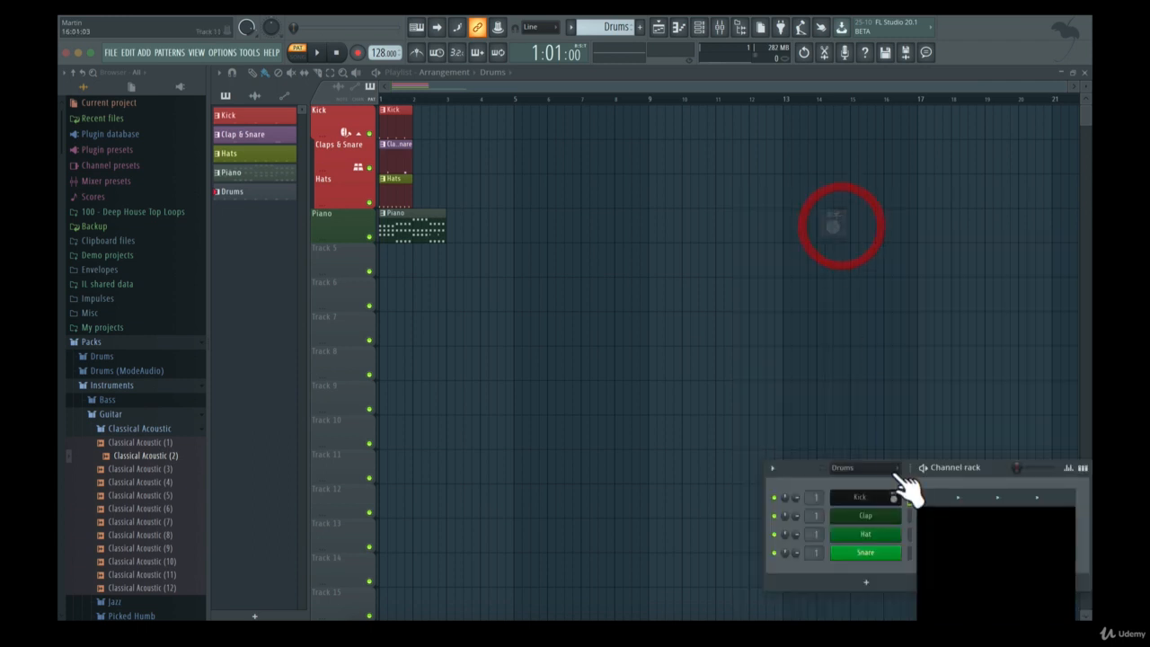
- Look through the plugins offered for inserting or replacing a channel, and clone the Kick channel
right_click(852, 499)
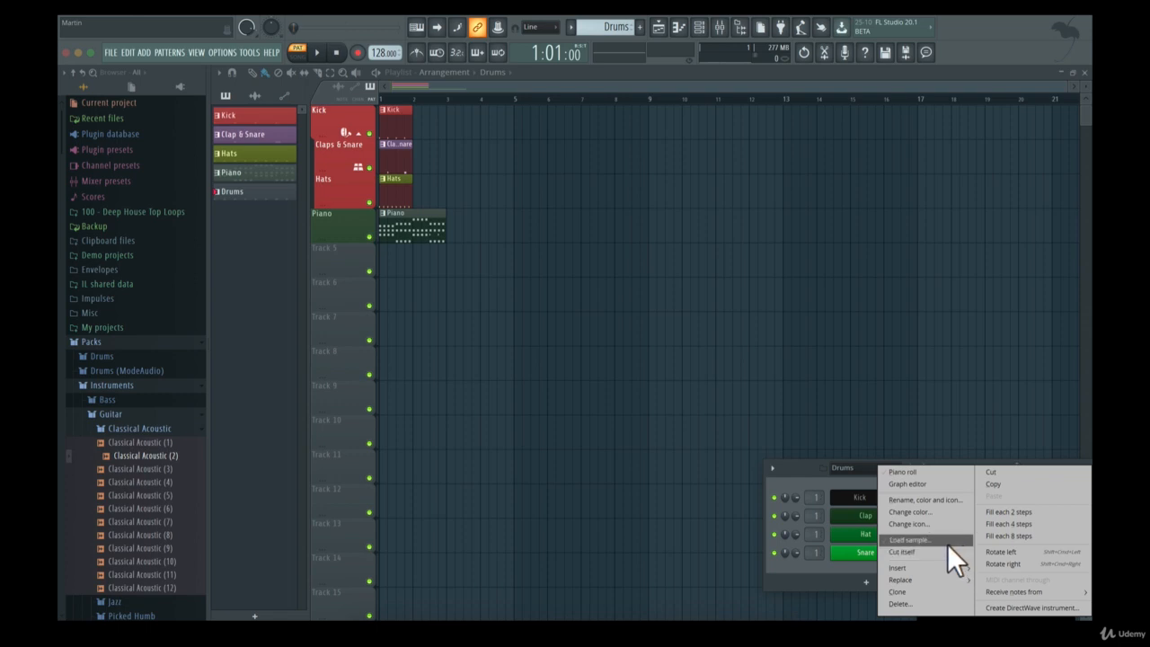
mouse_move(941, 565)
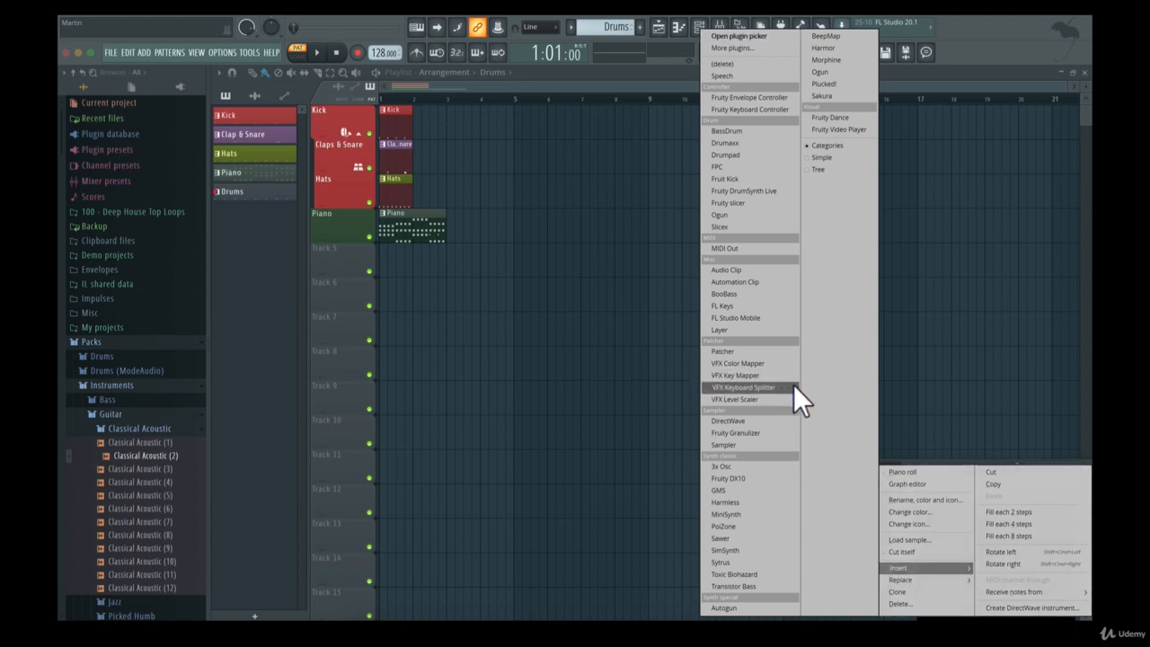
mouse_move(913, 580)
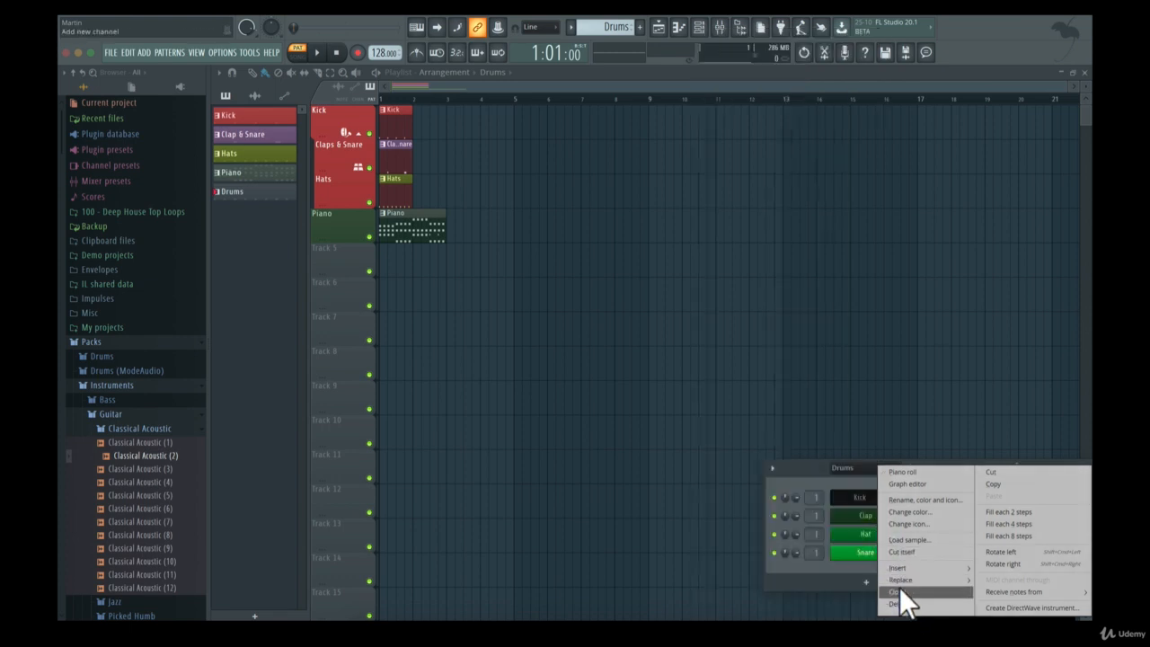
click(897, 592)
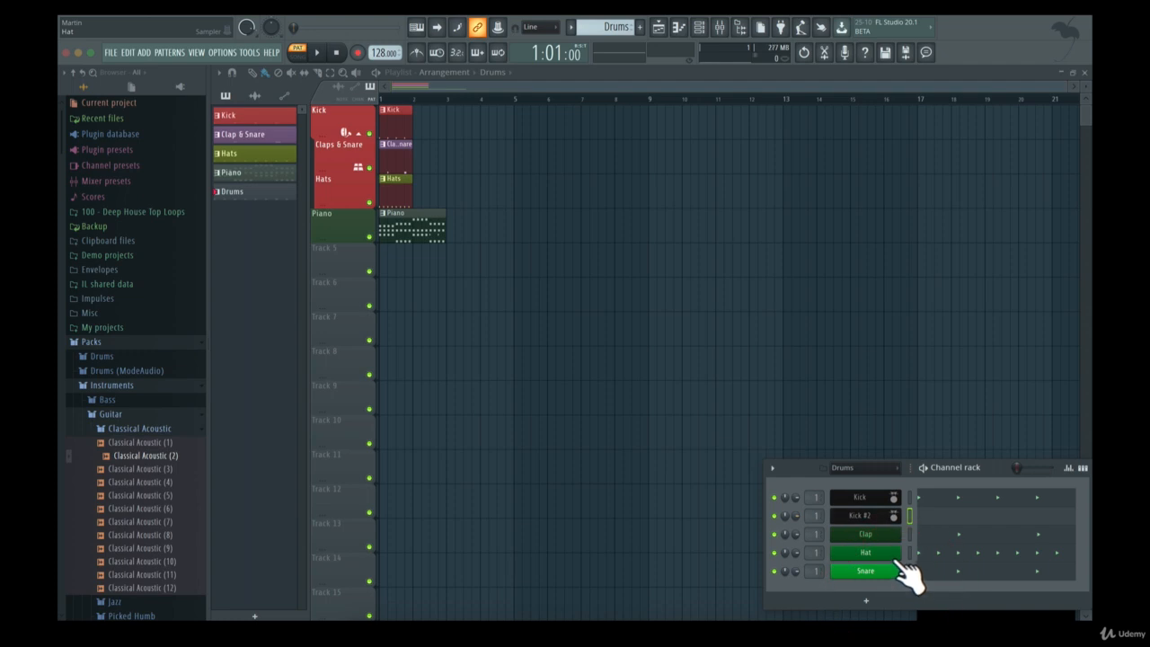
- Delete the original Kick channel, keeping the cloned Kick #2
right_click(891, 549)
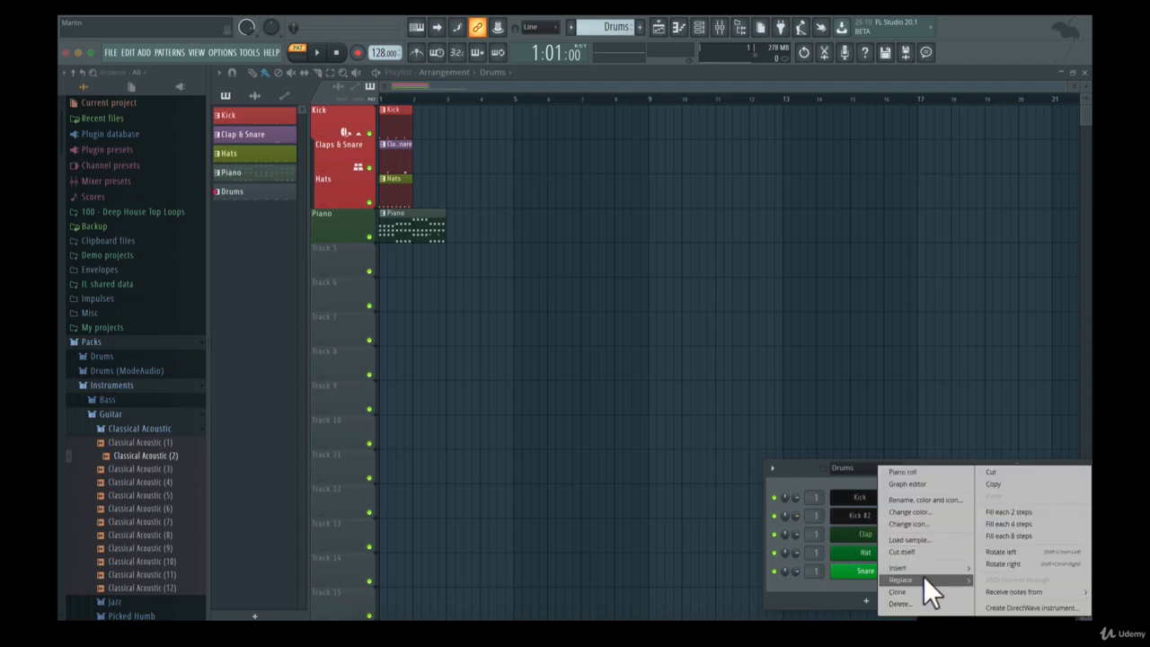
click(912, 601)
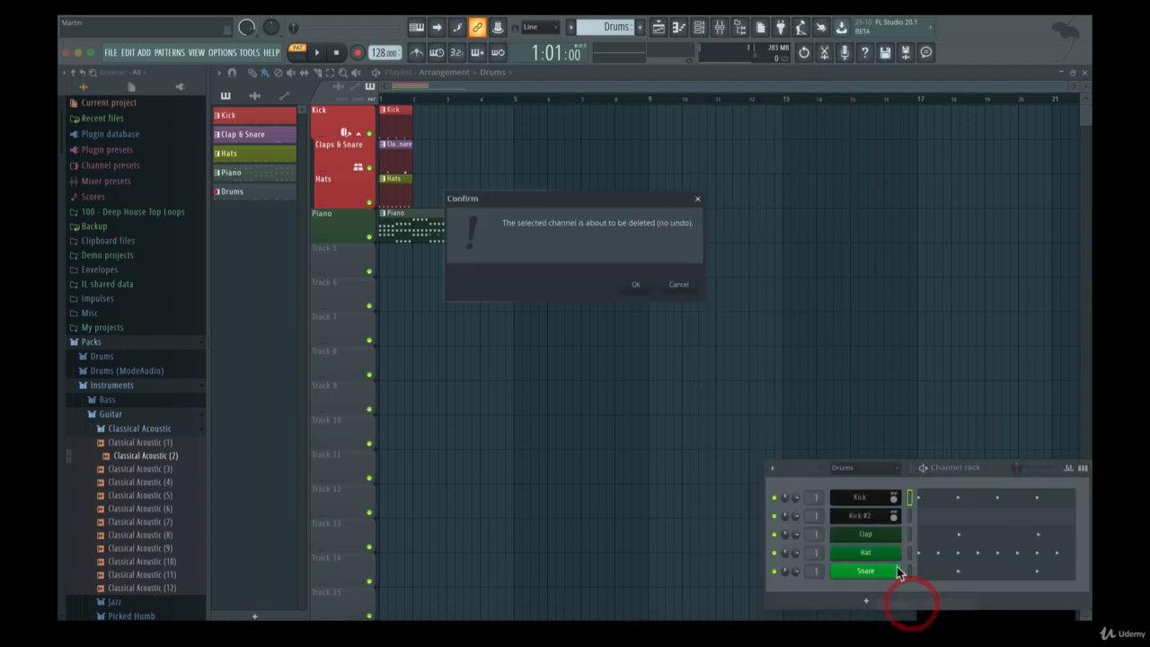
click(638, 285)
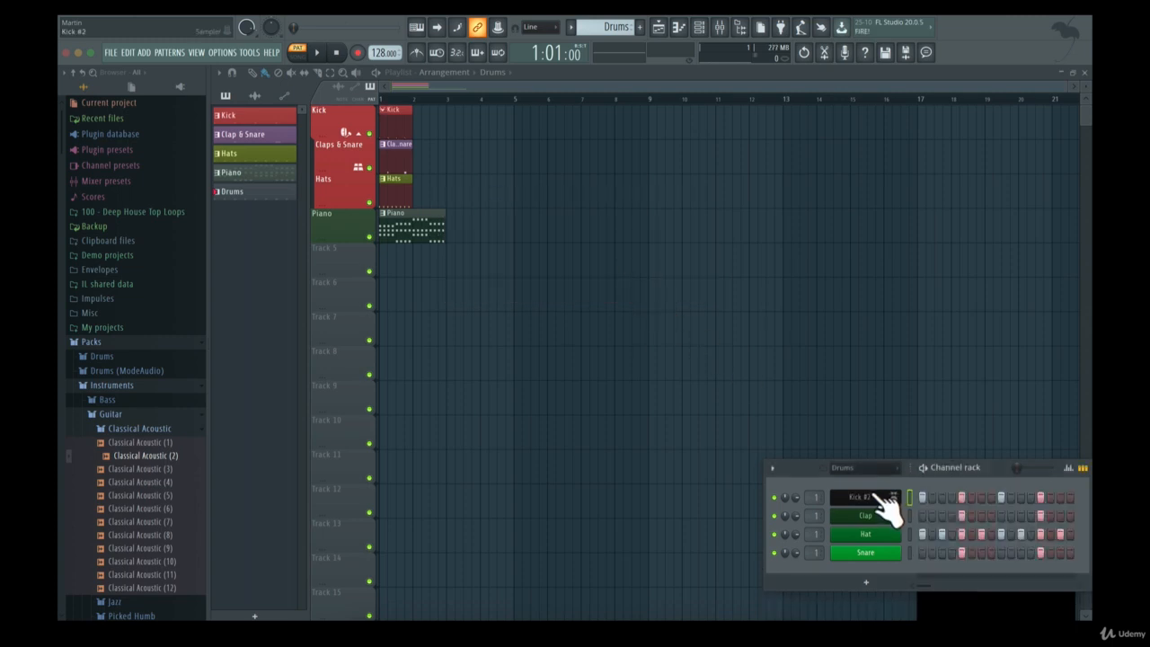
- Clear the Snare channel's steps and paste a copy of the Clap channel's steps into it
right_click(865, 551)
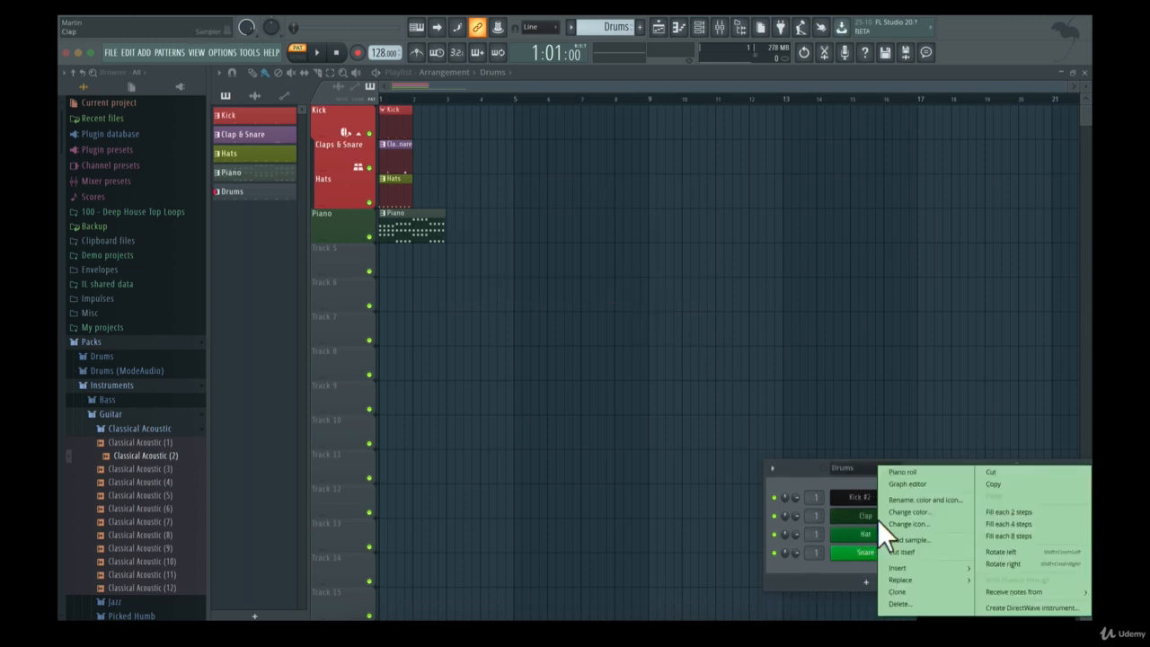
click(998, 483)
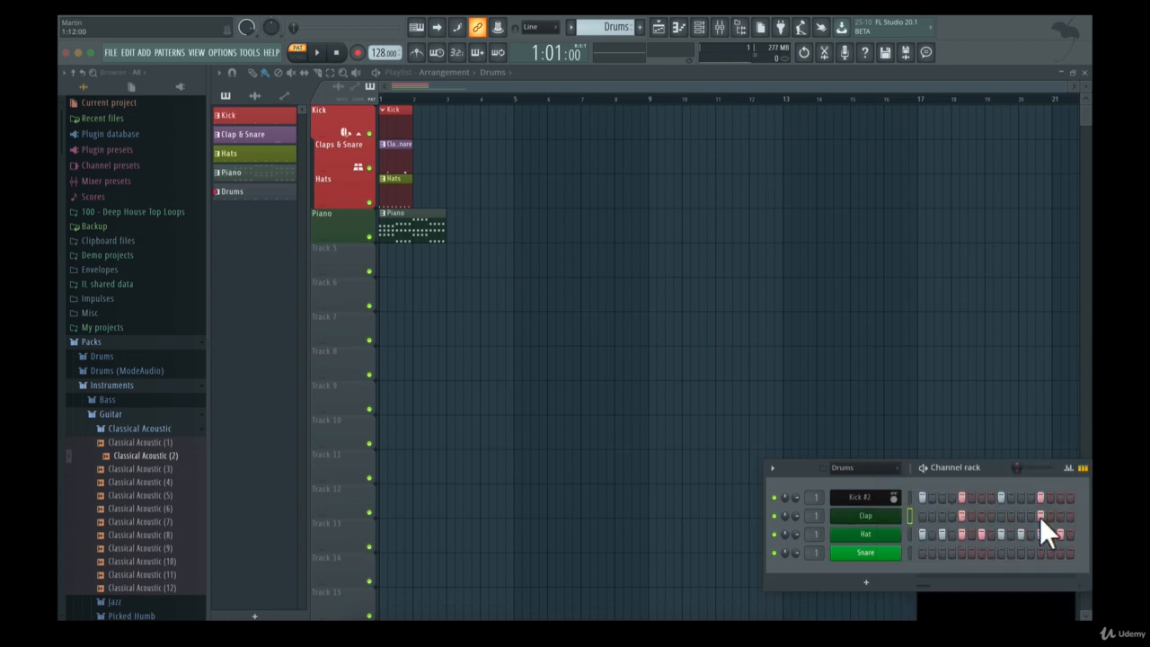
right_click(867, 553)
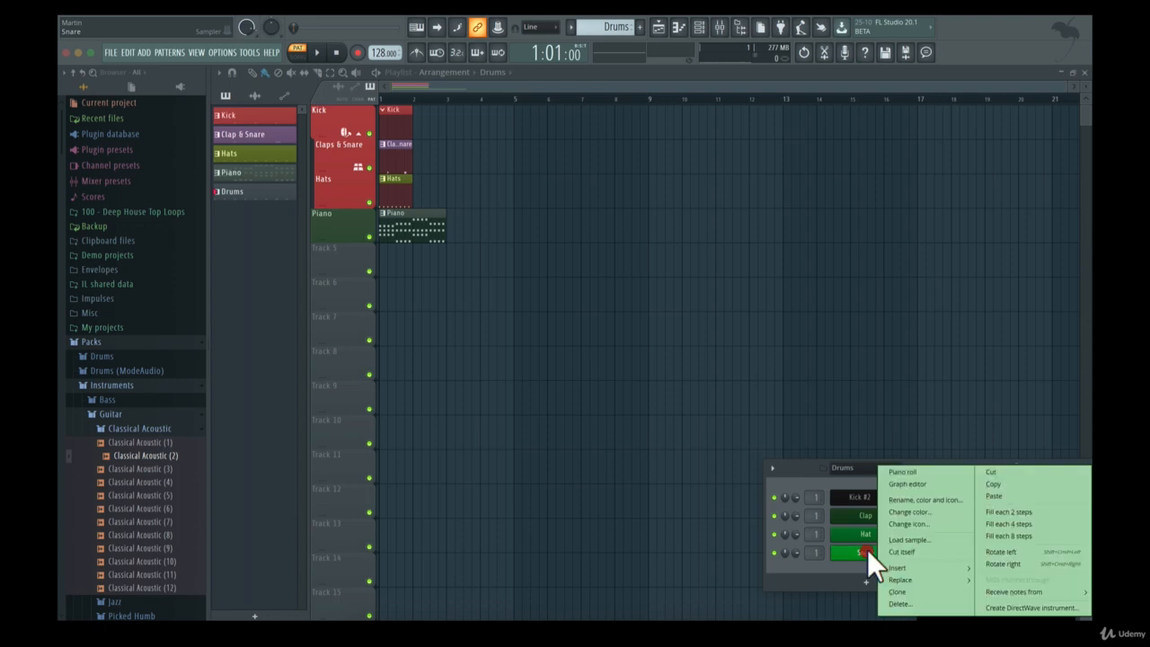
click(1003, 493)
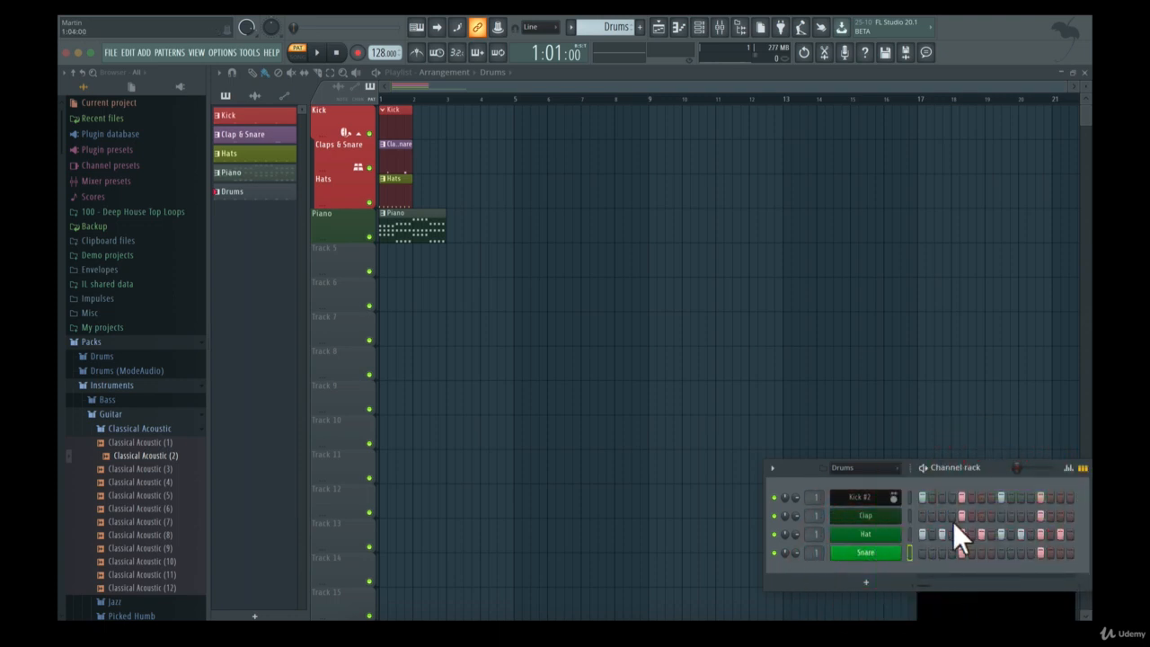
- Rotate the Hat channel's steps left four times, one step each, while the pattern plays, and stop playback
right_click(876, 529)
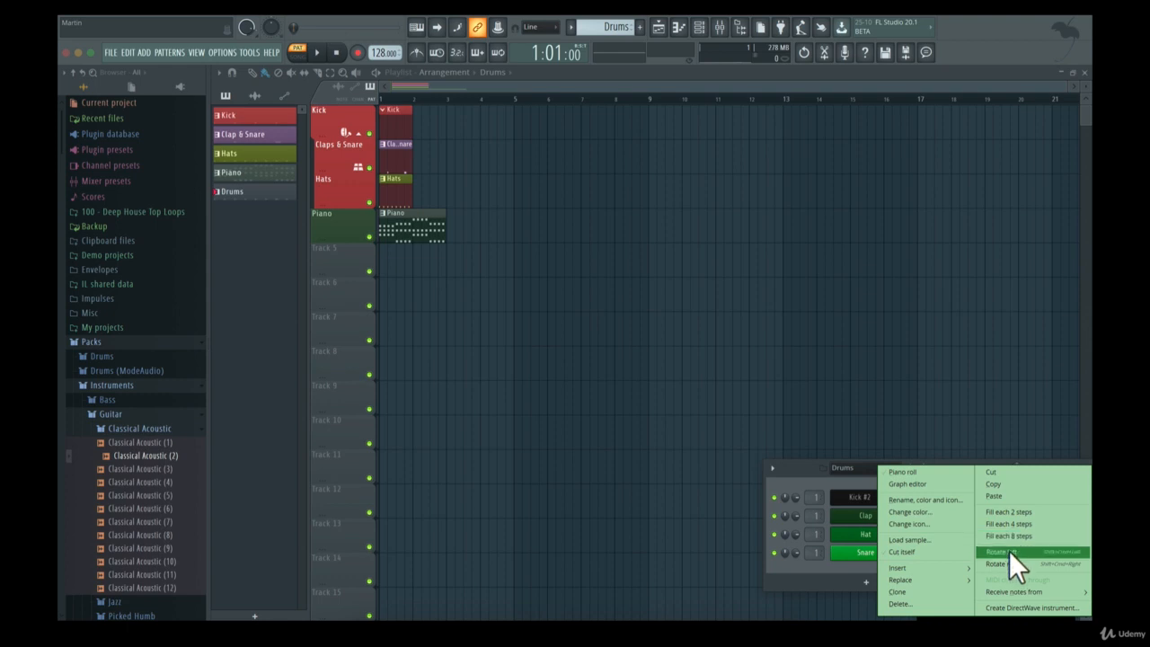
click(853, 483)
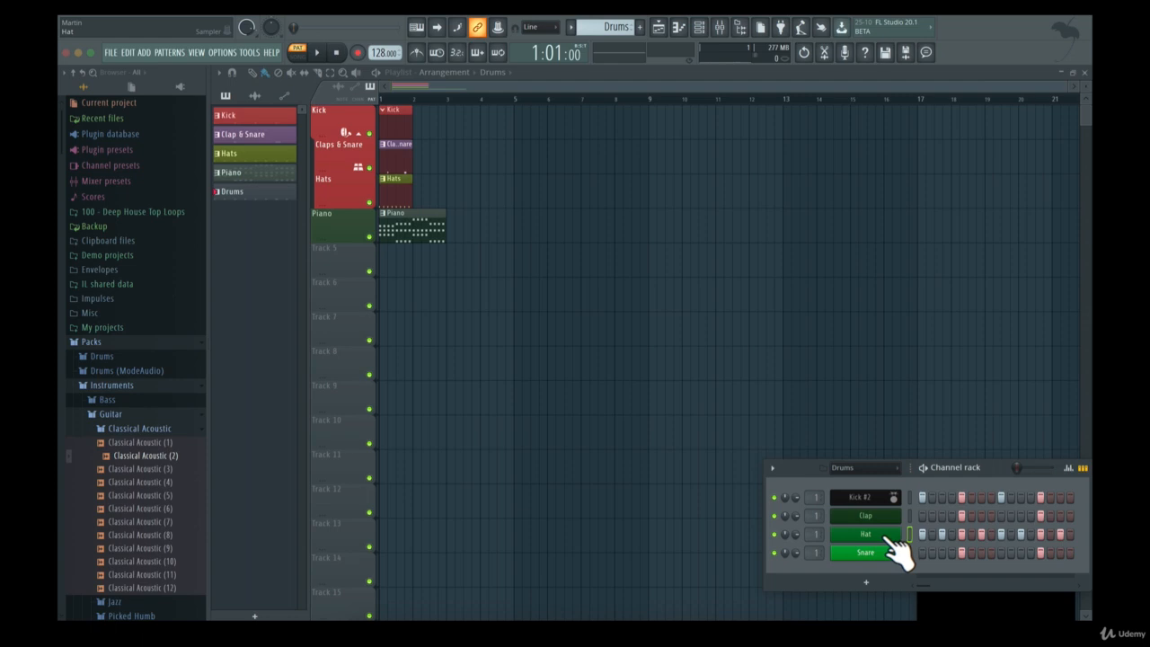
key(space)
right_click(892, 537)
click(1048, 552)
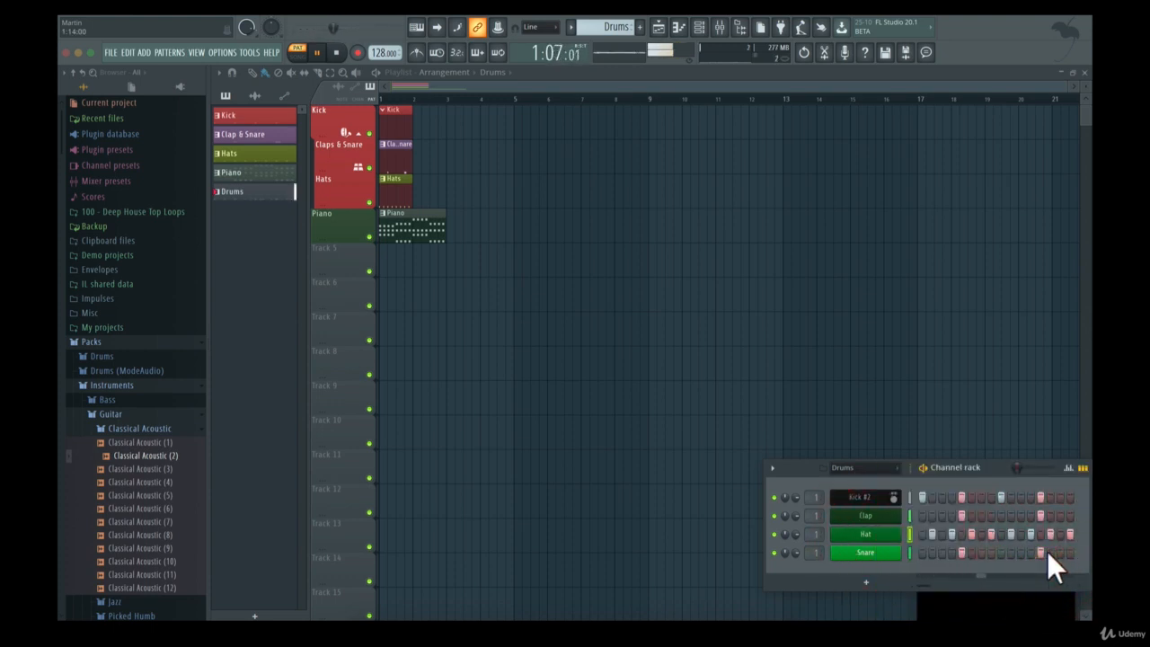
right_click(895, 537)
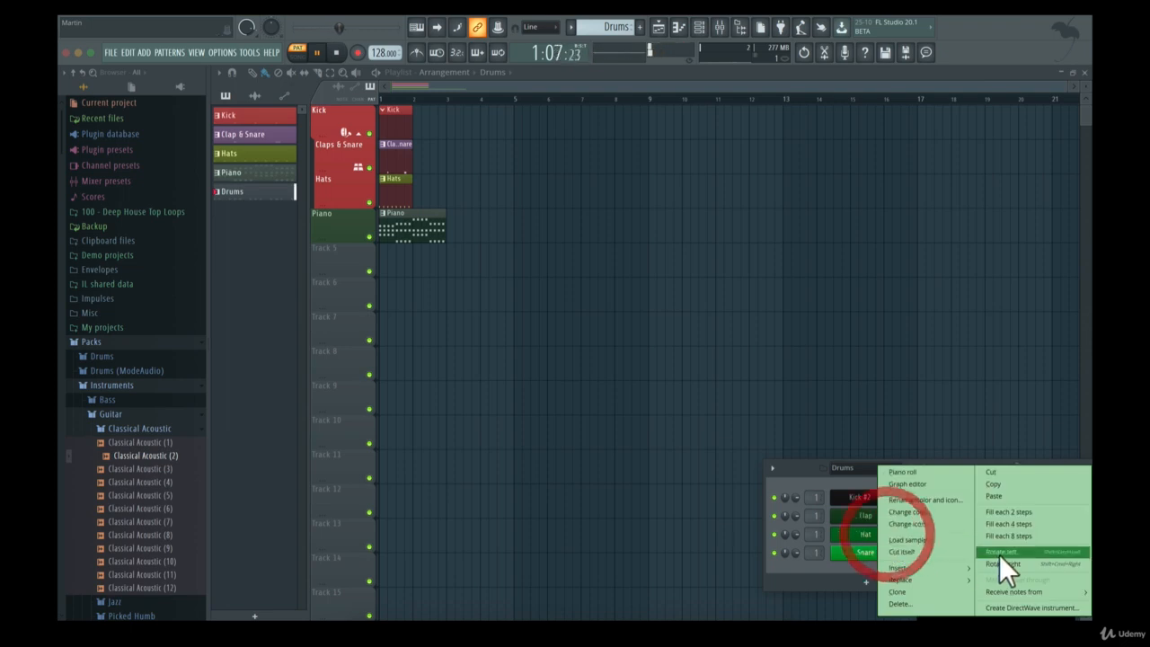
click(1000, 552)
right_click(890, 535)
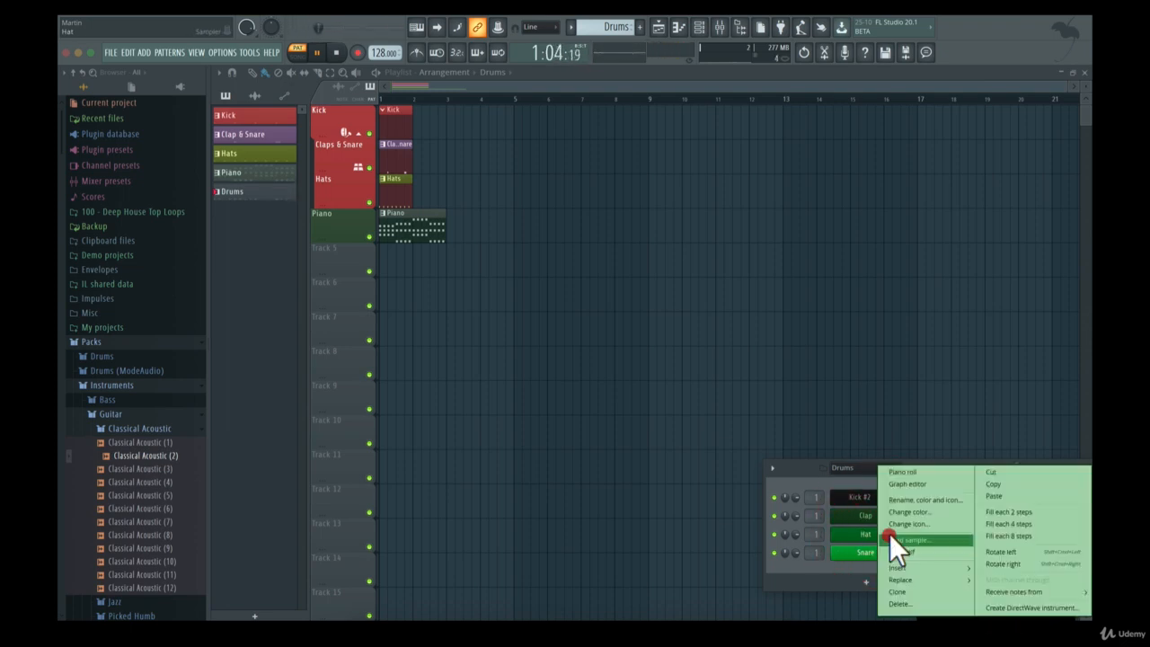
click(988, 551)
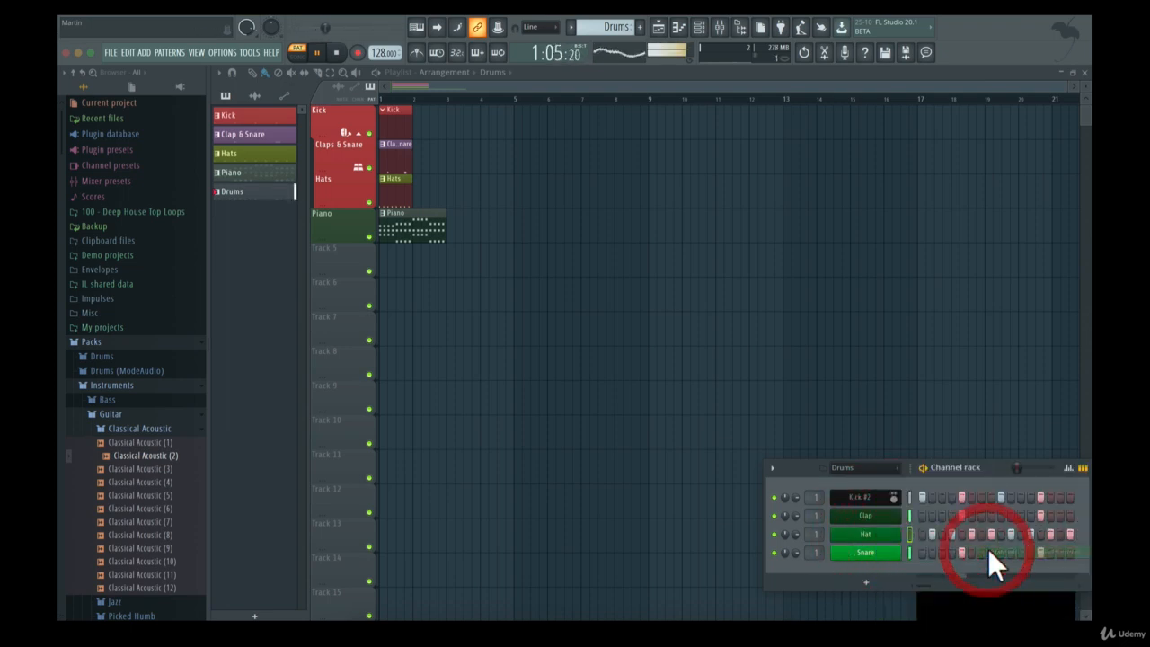
right_click(891, 537)
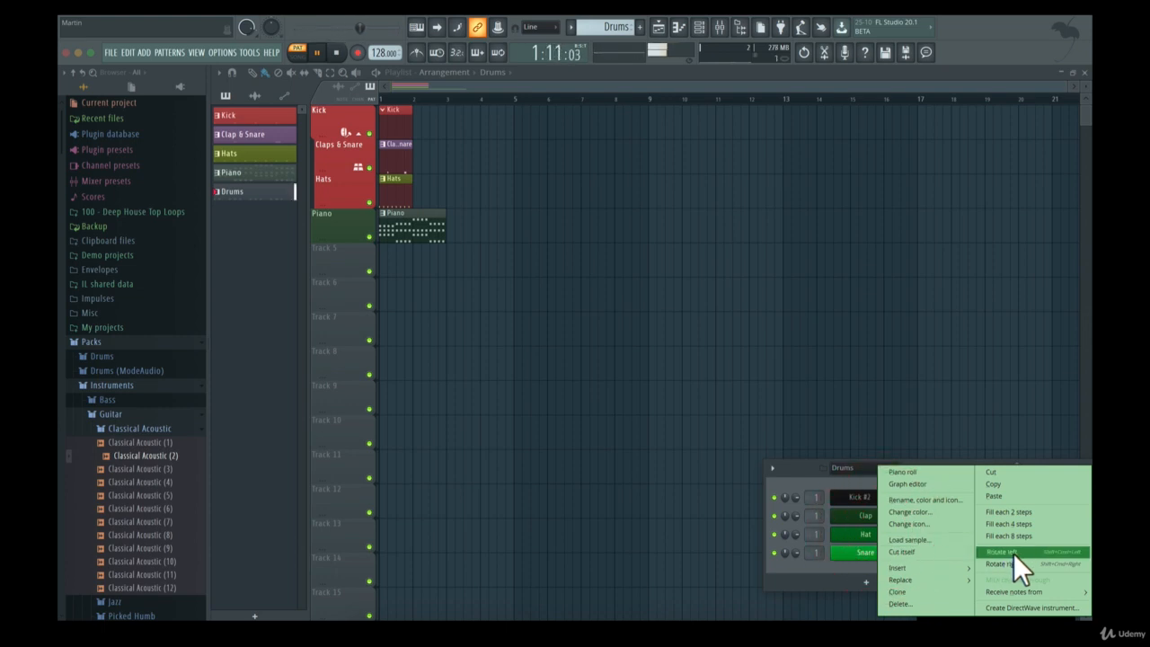
click(1013, 552)
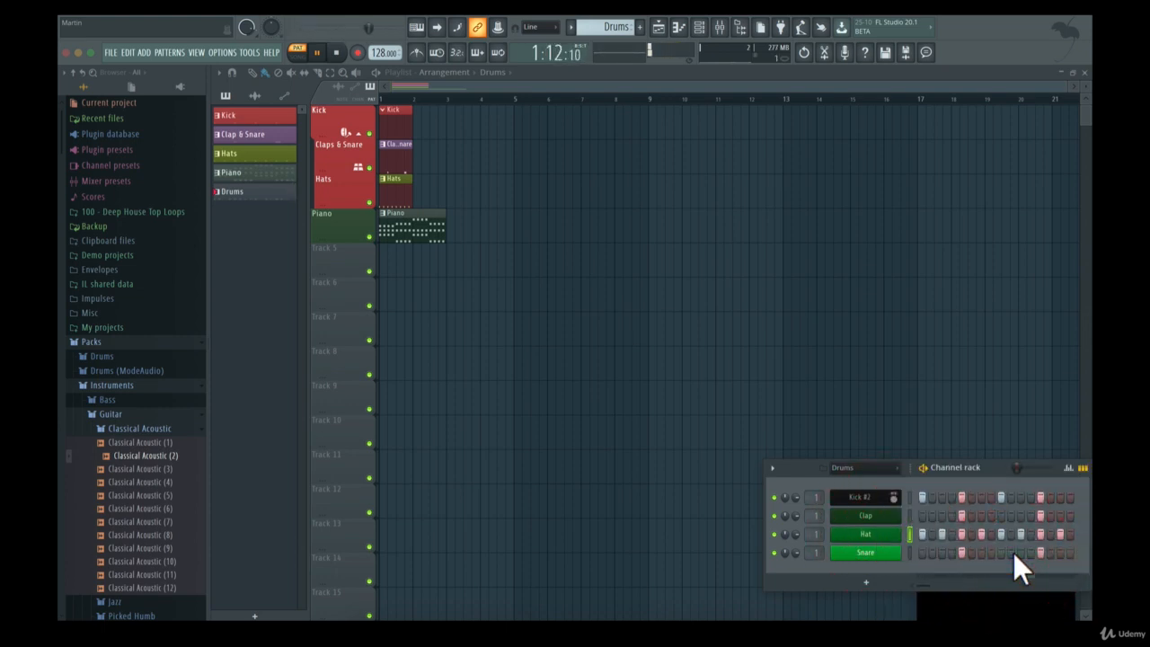
key(space)
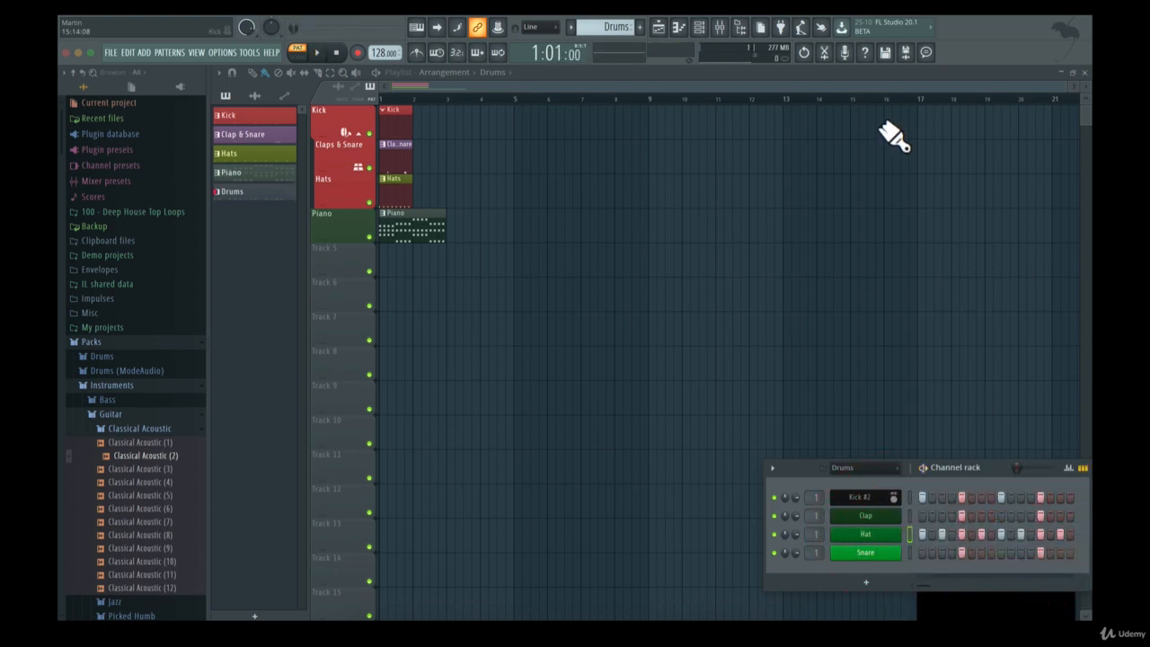